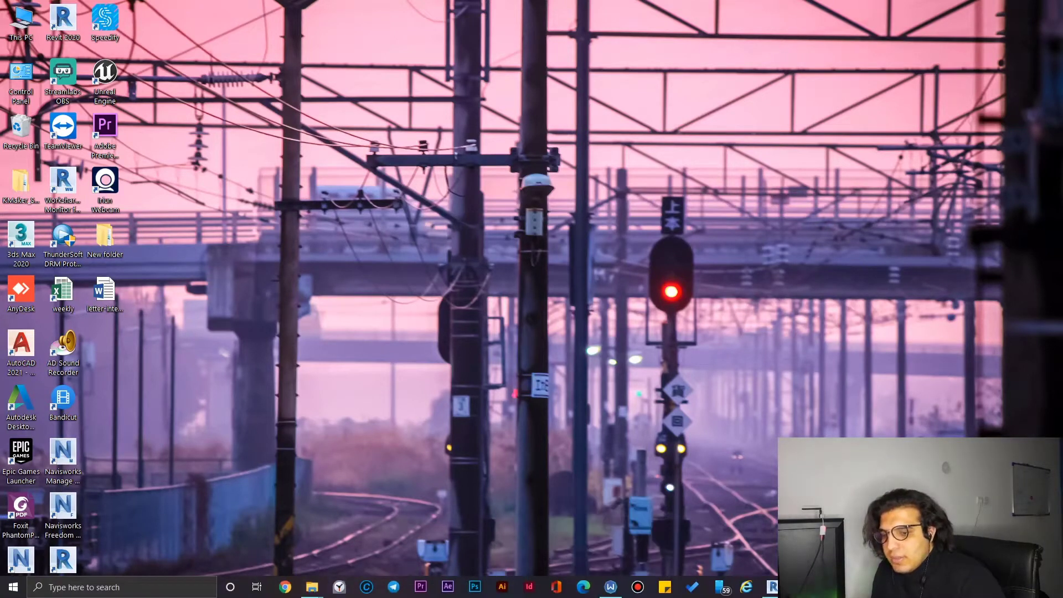
- Open the Epic Games Launcher Library to see saved projects and Vault plugins, including Unreal Datasmith
{"action": "left_click", "coordinate": [830, 586]}
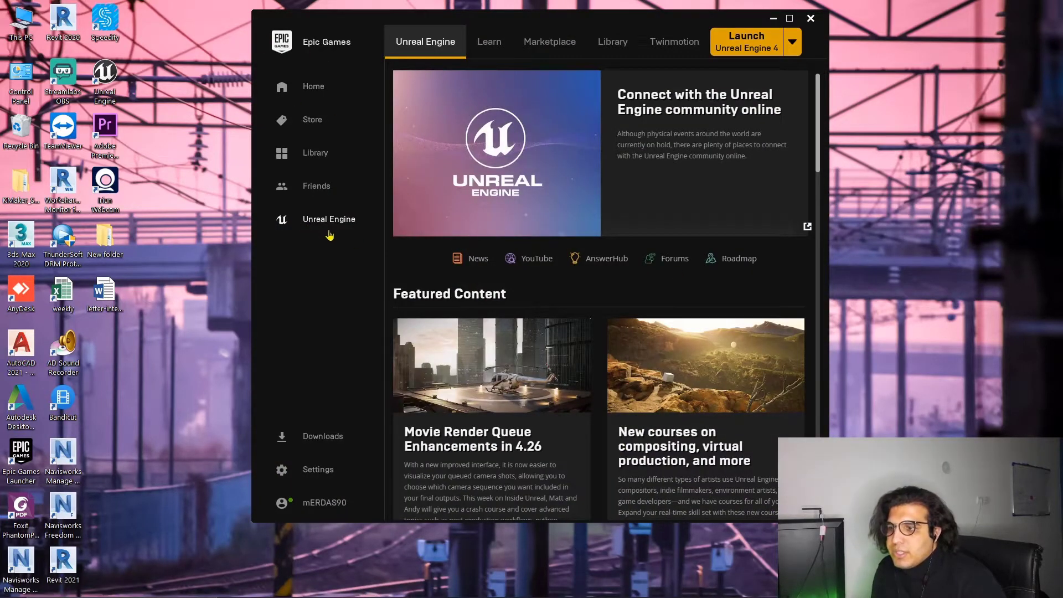
{"action": "left_click", "coordinate": [613, 42]}
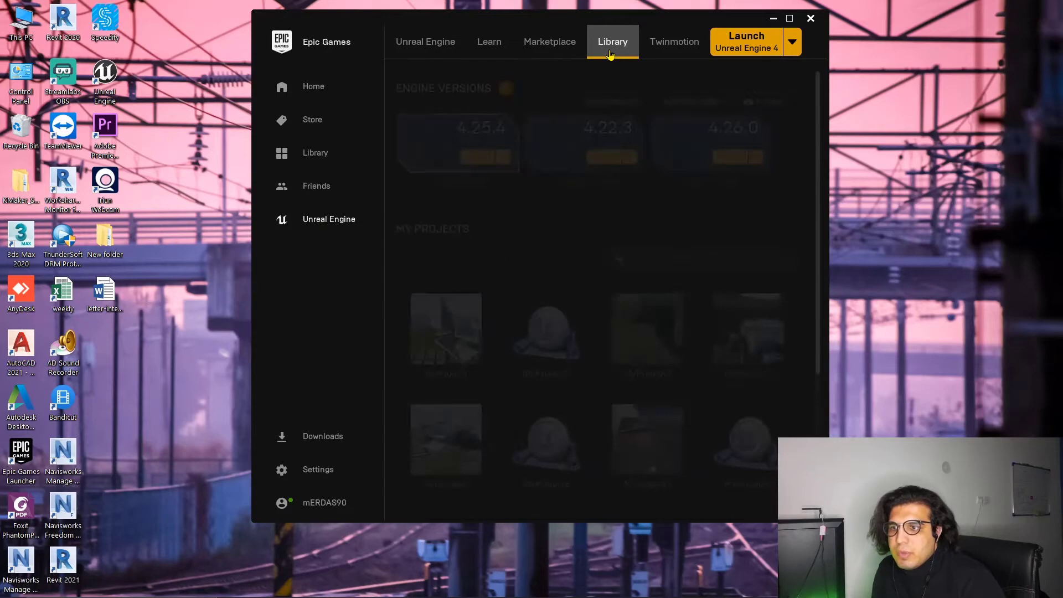
{"action": "scroll", "coordinate": [708, 224], "scroll_direction": "down", "scroll_amount": 3}
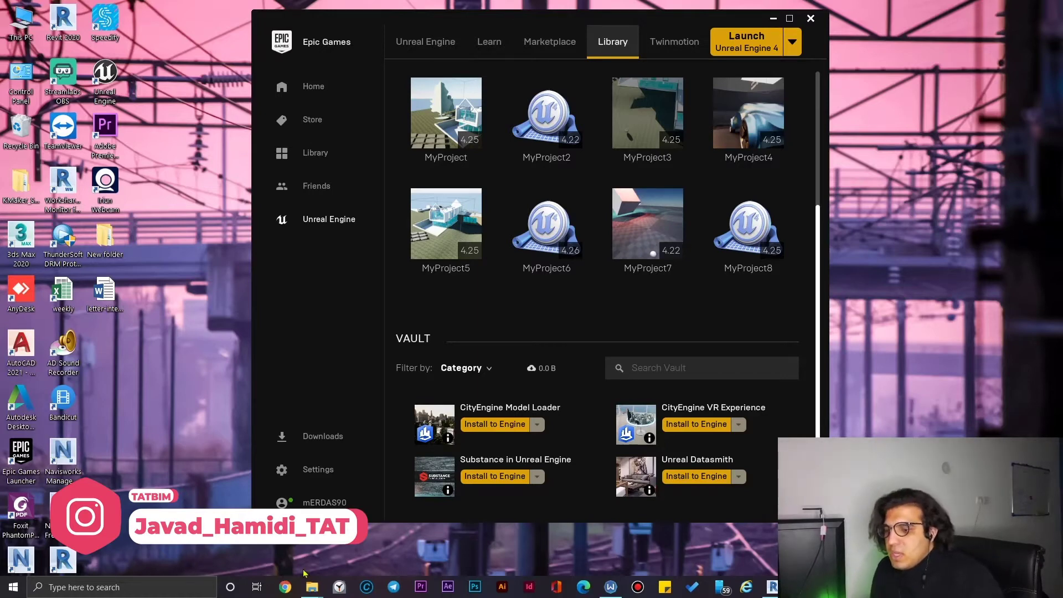
- Search Google in Chrome for 'datasmith plugin' and open the Datasmith Exporter Plugins page
{"action": "left_click", "coordinate": [285, 587]}
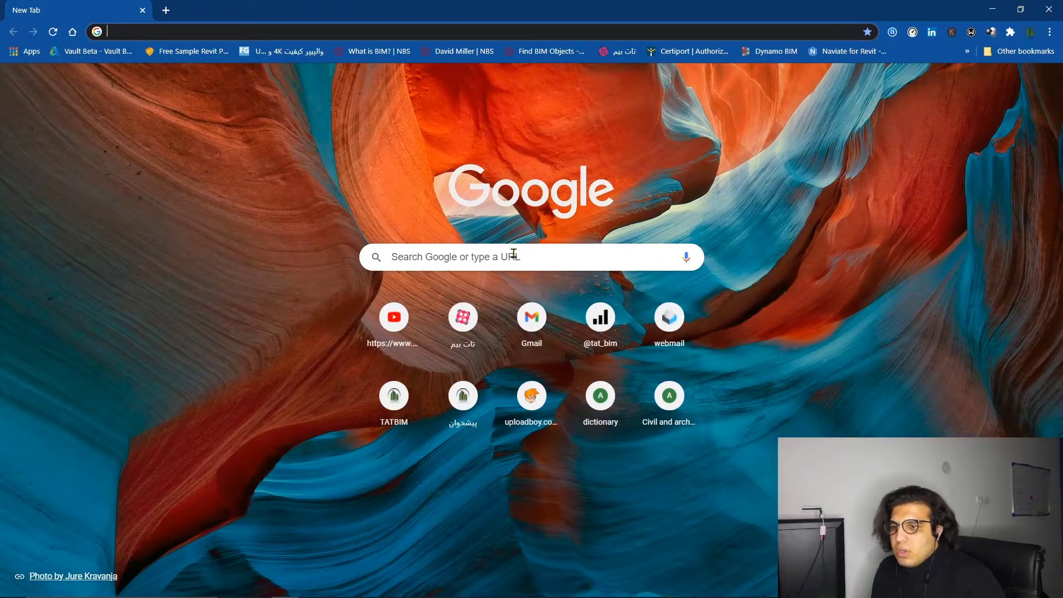
{"action": "left_click", "coordinate": [513, 254]}
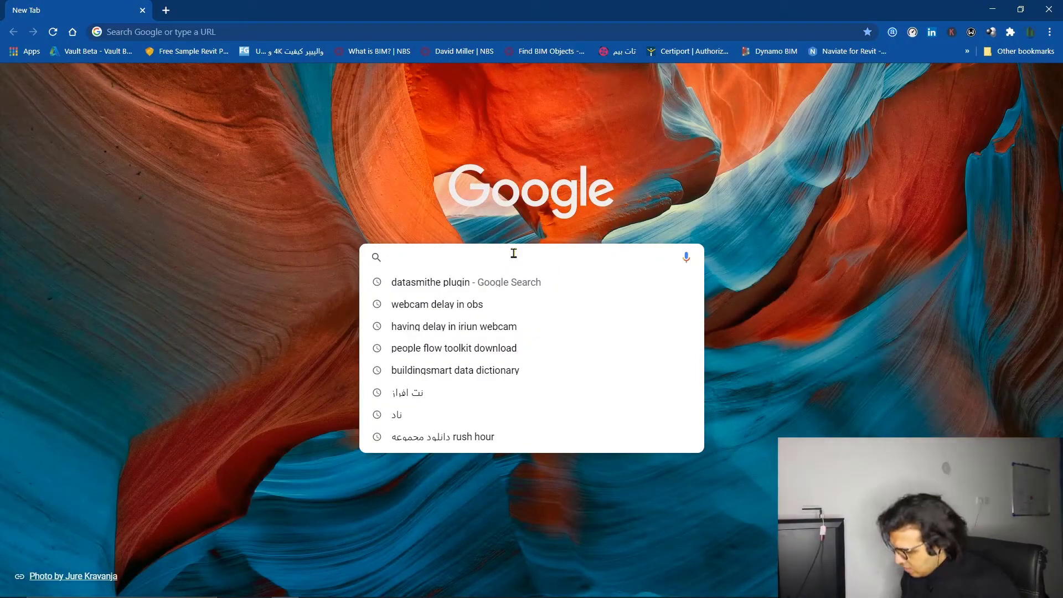
{"action": "type", "text": "data"}
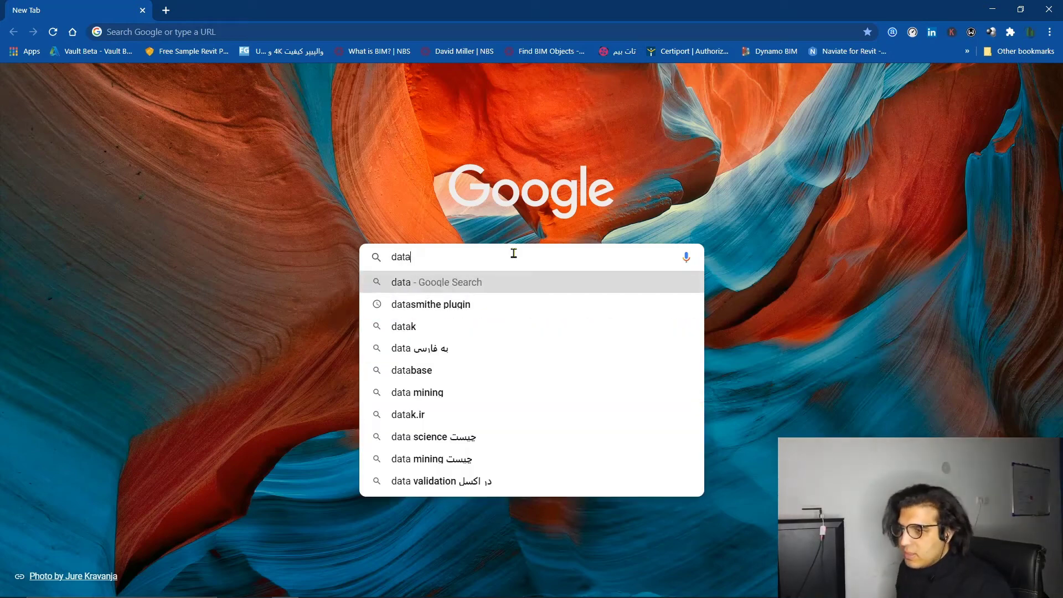
{"action": "key", "text": "Down"}
{"action": "key", "text": "Return"}
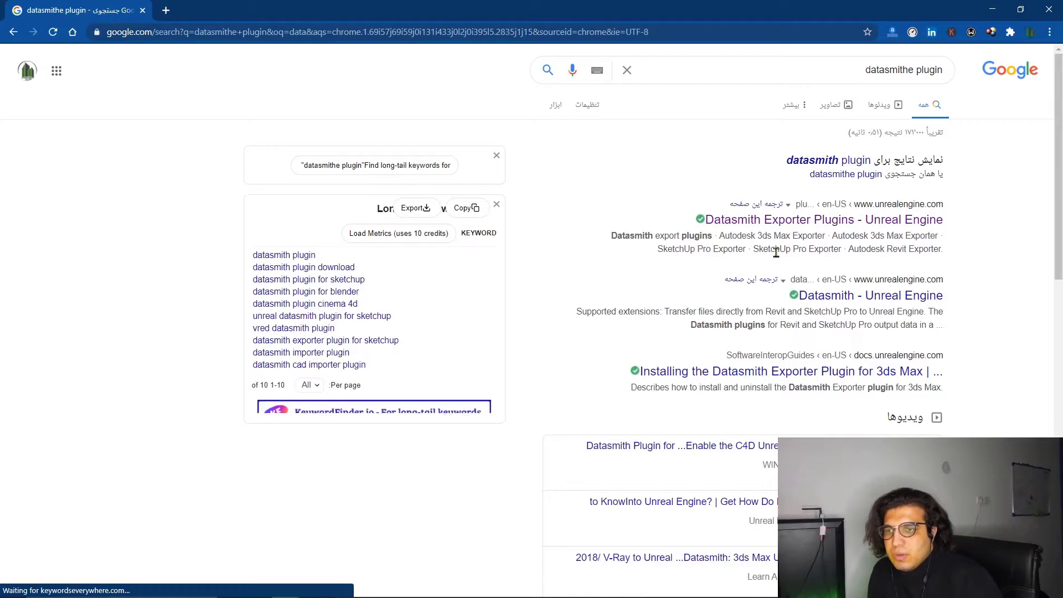
{"action": "left_click", "coordinate": [803, 224]}
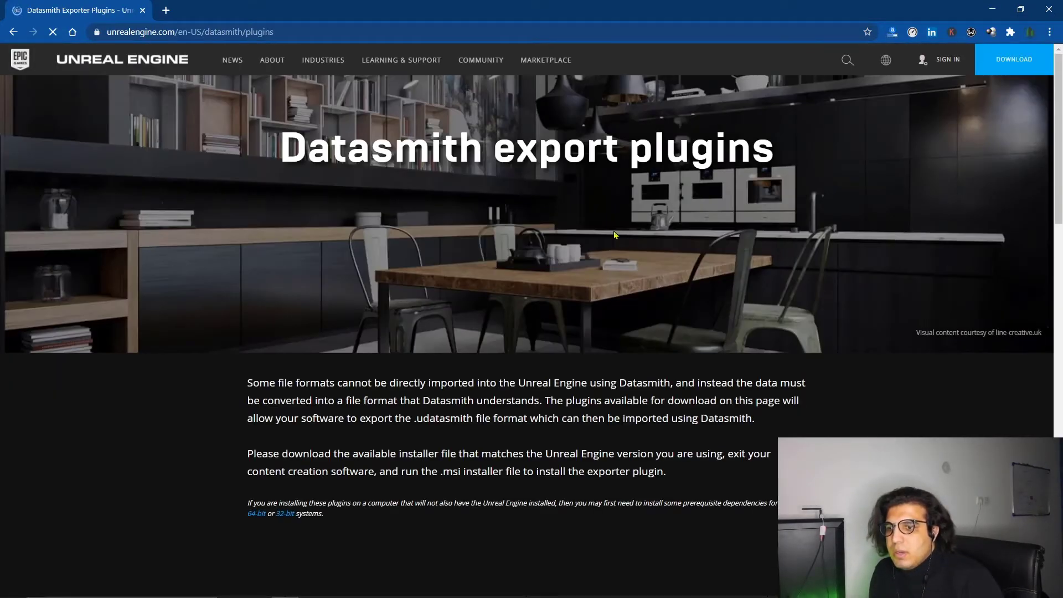
{"action": "scroll", "coordinate": [614, 236], "scroll_direction": "down", "scroll_amount": 1}
{"action": "scroll", "coordinate": [611, 182], "scroll_direction": "down", "scroll_amount": 4}
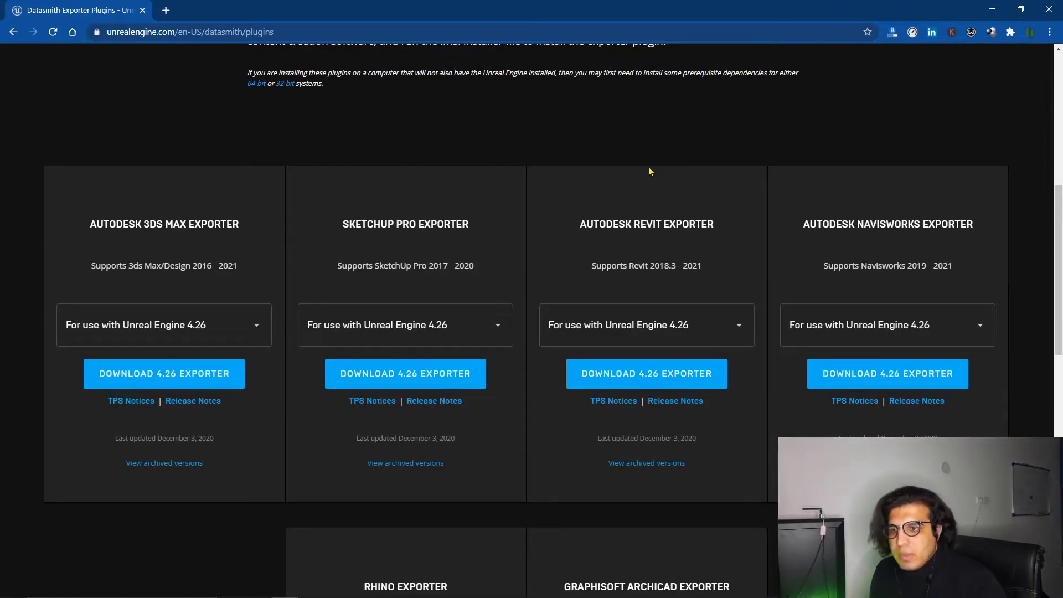
{"action": "scroll", "coordinate": [650, 171], "scroll_direction": "down", "scroll_amount": 1}
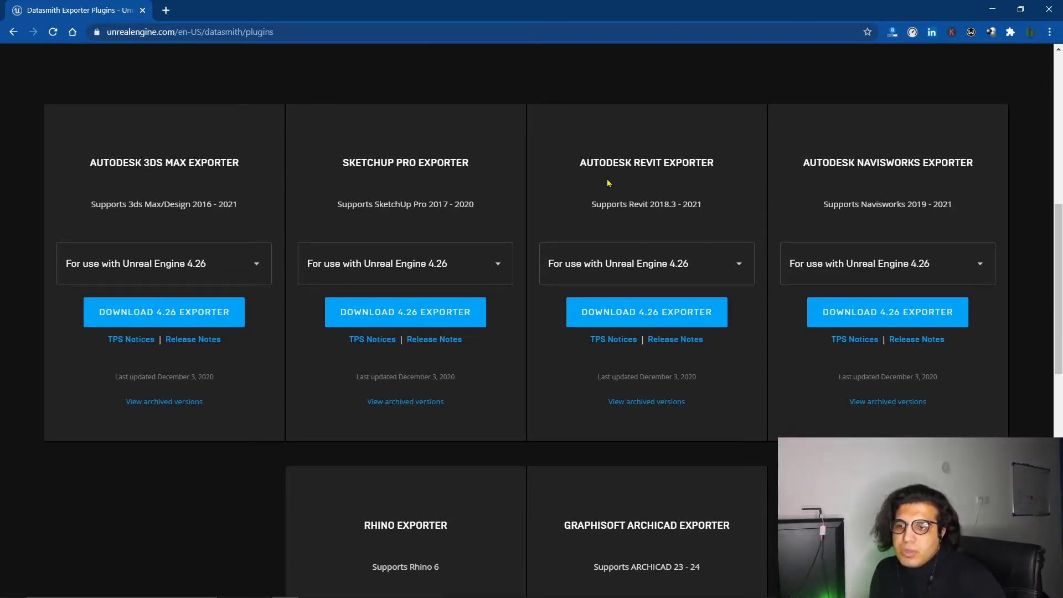
{"action": "scroll", "coordinate": [646, 201], "scroll_direction": "down", "scroll_amount": 1}
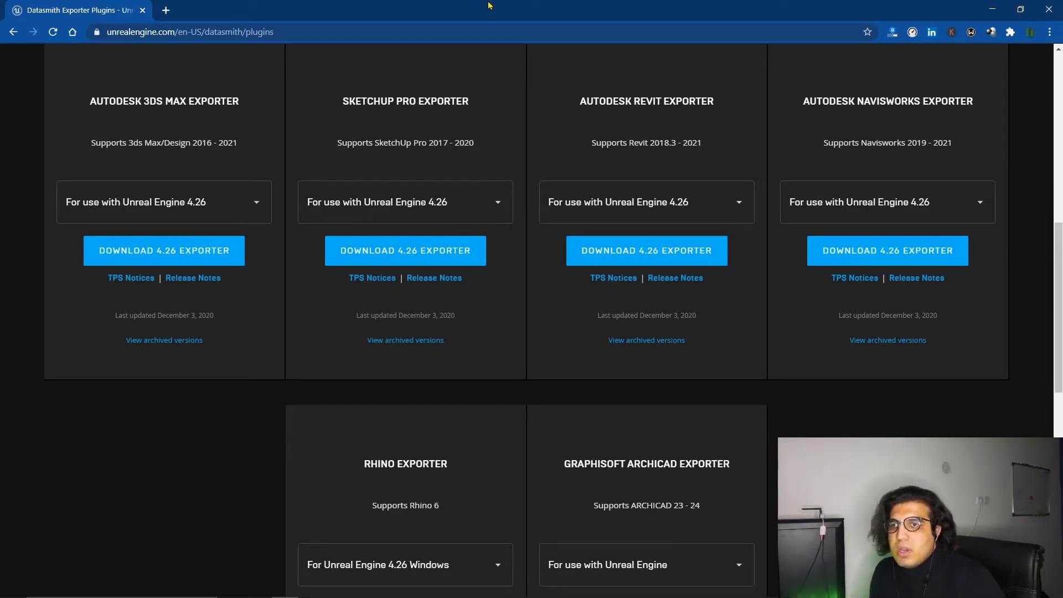
- Close Chrome, return to Revit, and orbit and pan the {3D} view to frame the building
{"action": "left_click", "coordinate": [1048, 7]}
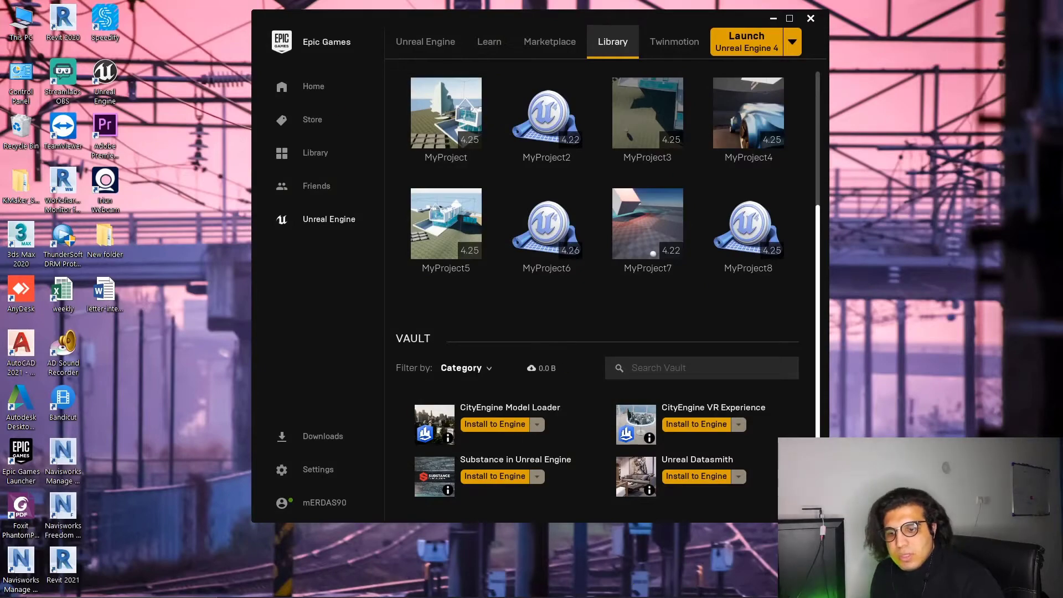
{"action": "left_click", "coordinate": [718, 524]}
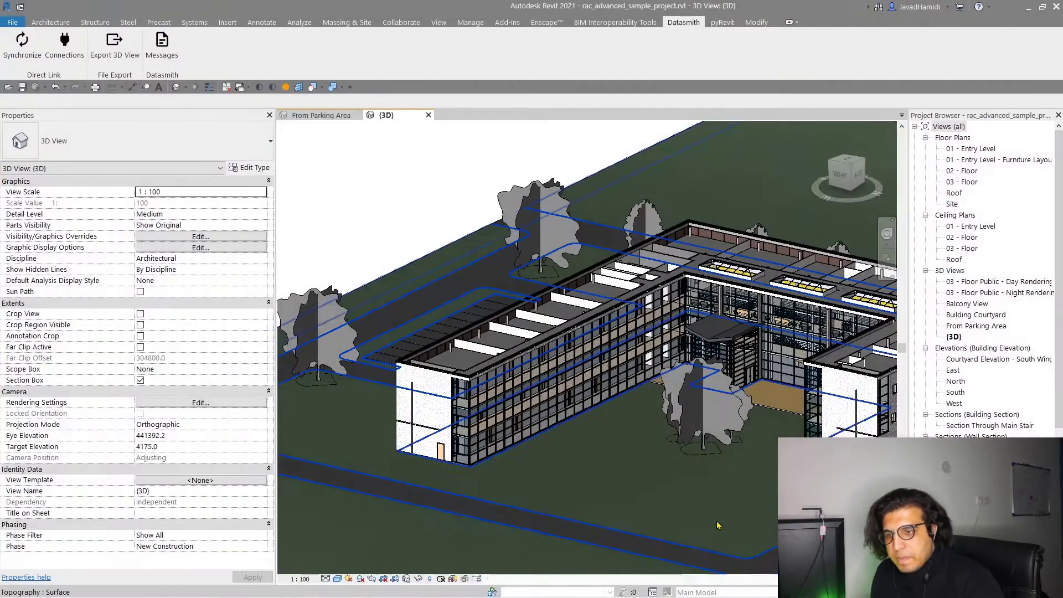
{"action": "scroll", "coordinate": [719, 525], "scroll_direction": "down", "scroll_amount": 3}
{"action": "scroll", "coordinate": [581, 374], "scroll_direction": "down", "scroll_amount": 2}
{"action": "scroll", "coordinate": [467, 214], "scroll_direction": "up", "scroll_amount": 5}
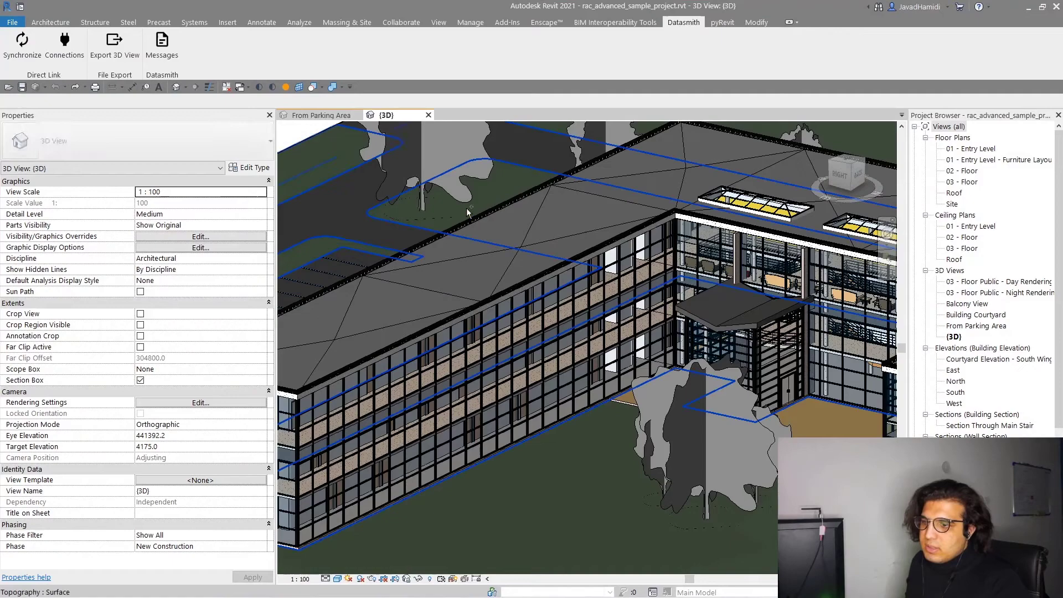
{"action": "scroll", "coordinate": [467, 214], "scroll_direction": "down", "scroll_amount": 5}
{"action": "scroll", "coordinate": [582, 333], "scroll_direction": "up", "scroll_amount": 2}
{"action": "scroll", "coordinate": [766, 436], "scroll_direction": "down", "scroll_amount": 1}
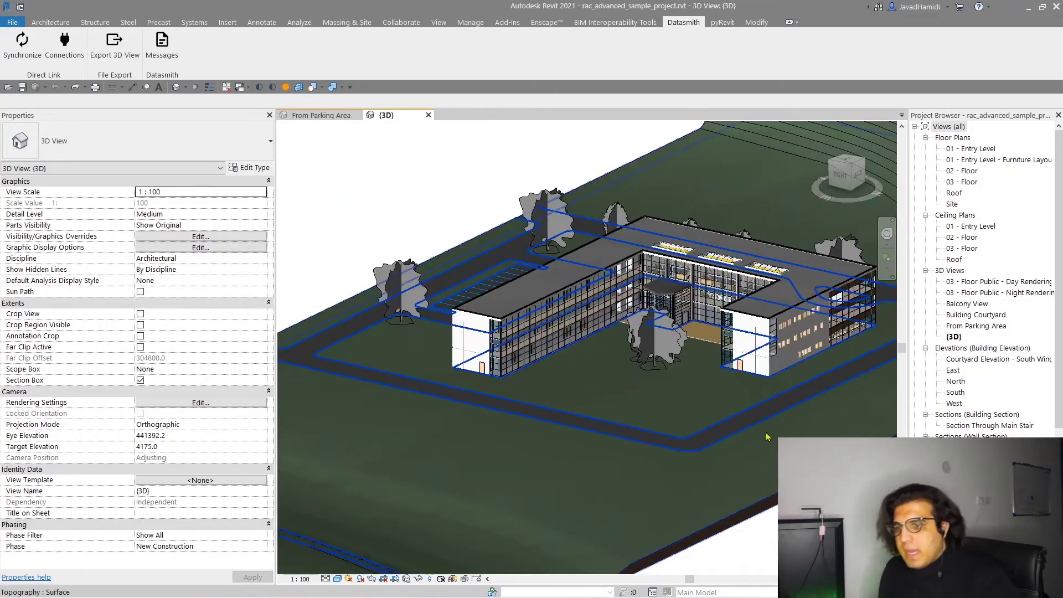
{"action": "middle_click_drag", "start_coordinate": [767, 435], "coordinate": [684, 459], "text": "shift"}
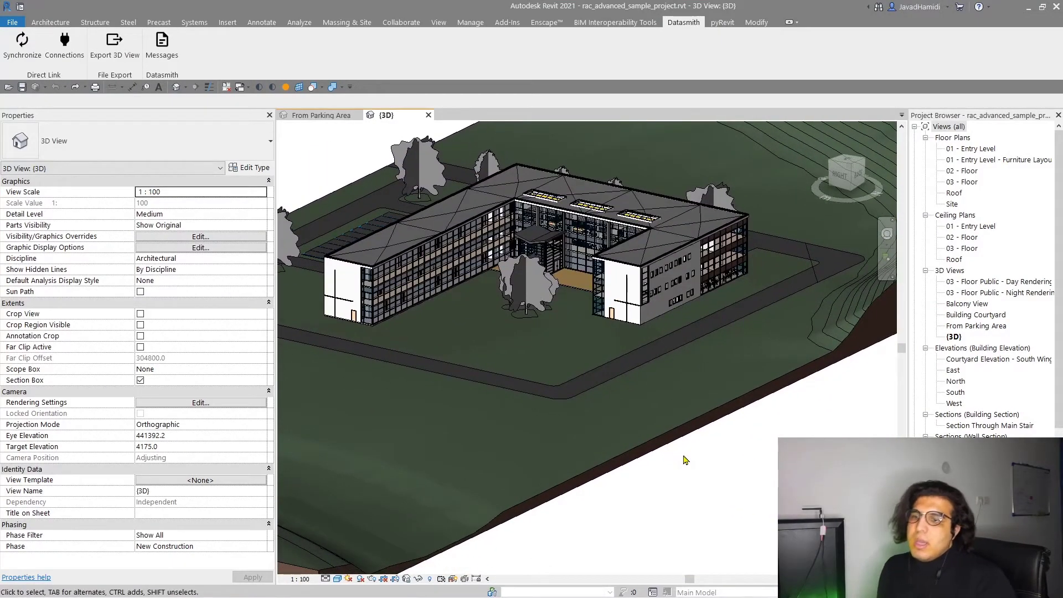
{"action": "scroll", "coordinate": [683, 459], "scroll_direction": "down", "scroll_amount": 2}
{"action": "mouse_move", "coordinate": [712, 498]}
{"action": "middle_mouse_down", "text": "shift"}
{"action": "mouse_move", "coordinate": [673, 535]}
{"action": "mouse_move", "coordinate": [556, 378]}
{"action": "middle_mouse_up", "text": "shift"}
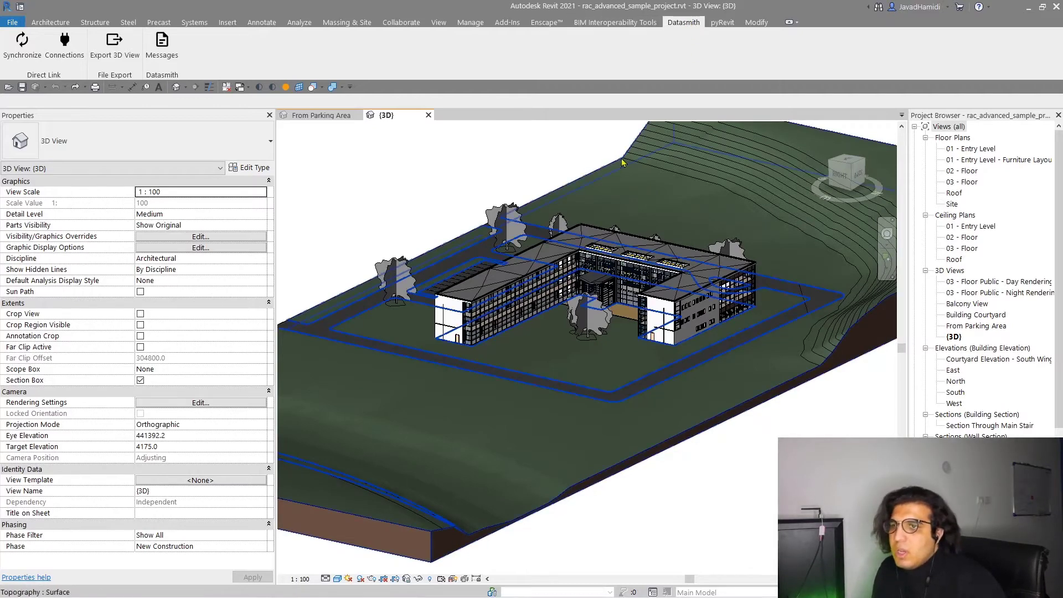
{"action": "mouse_move", "coordinate": [547, 172]}
{"action": "middle_mouse_down"}
{"action": "mouse_move", "coordinate": [609, 209]}
{"action": "mouse_move", "coordinate": [517, 183]}
{"action": "middle_mouse_up"}
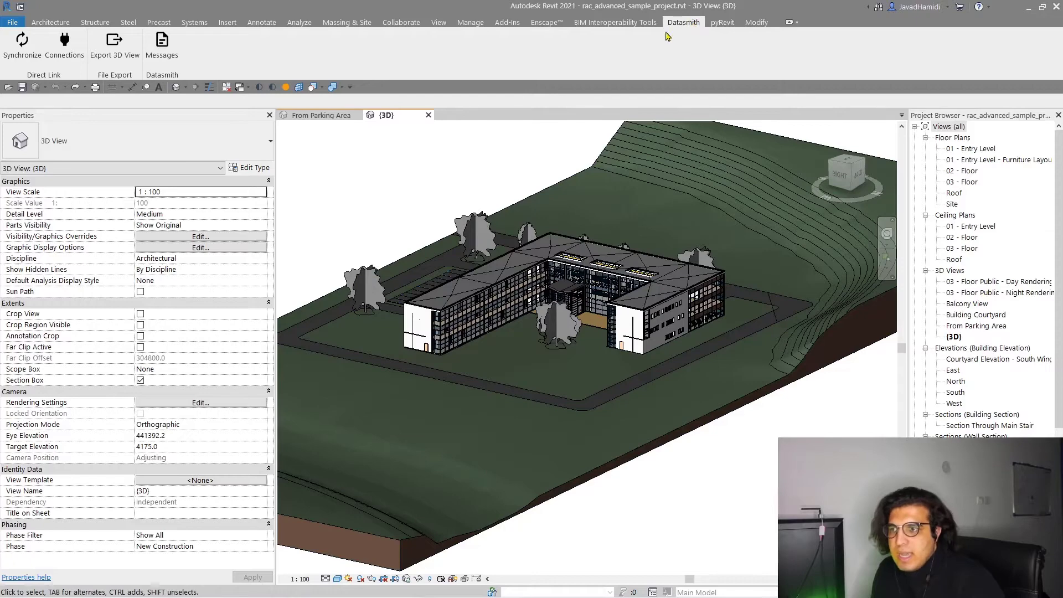
{"action": "middle_click_drag", "start_coordinate": [490, 167], "coordinate": [595, 182]}
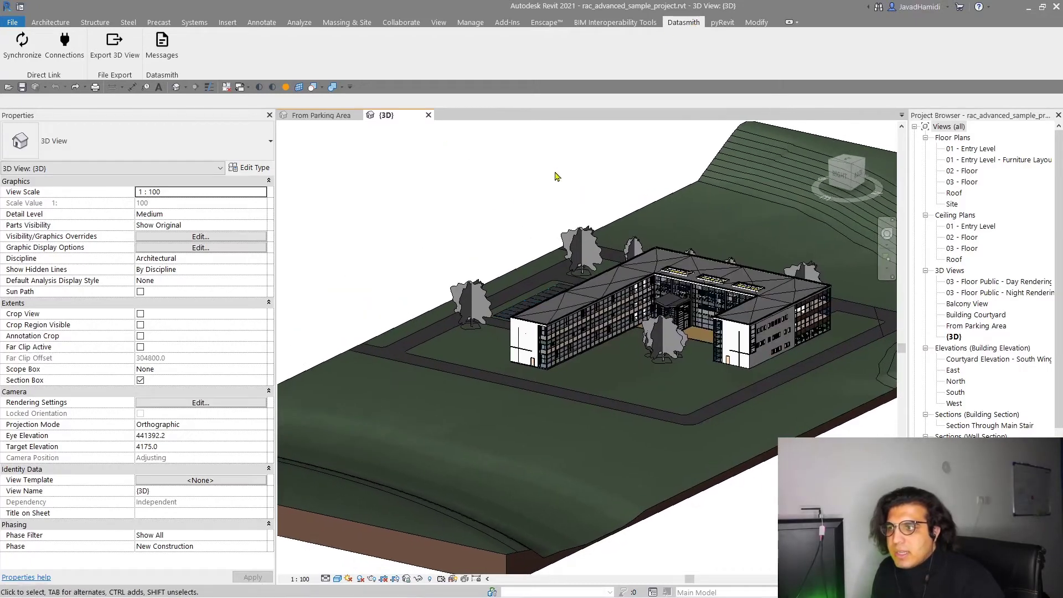
- Save the Revit {3D} view as a .udatasmith file on the Desktop
{"action": "left_click", "coordinate": [114, 52]}
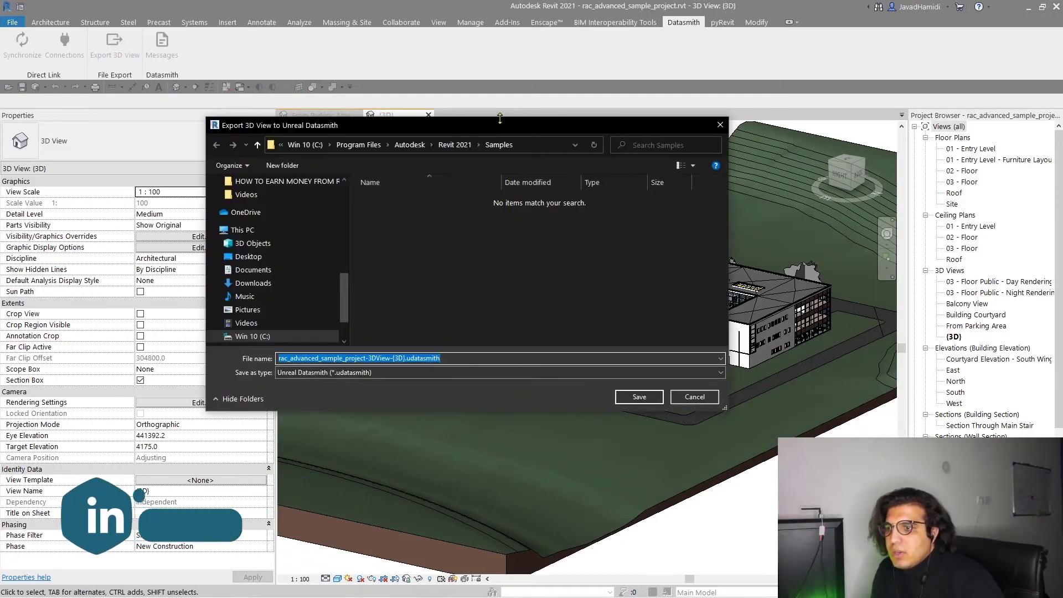
{"action": "left_click_drag", "start_coordinate": [498, 125], "coordinate": [514, 105]}
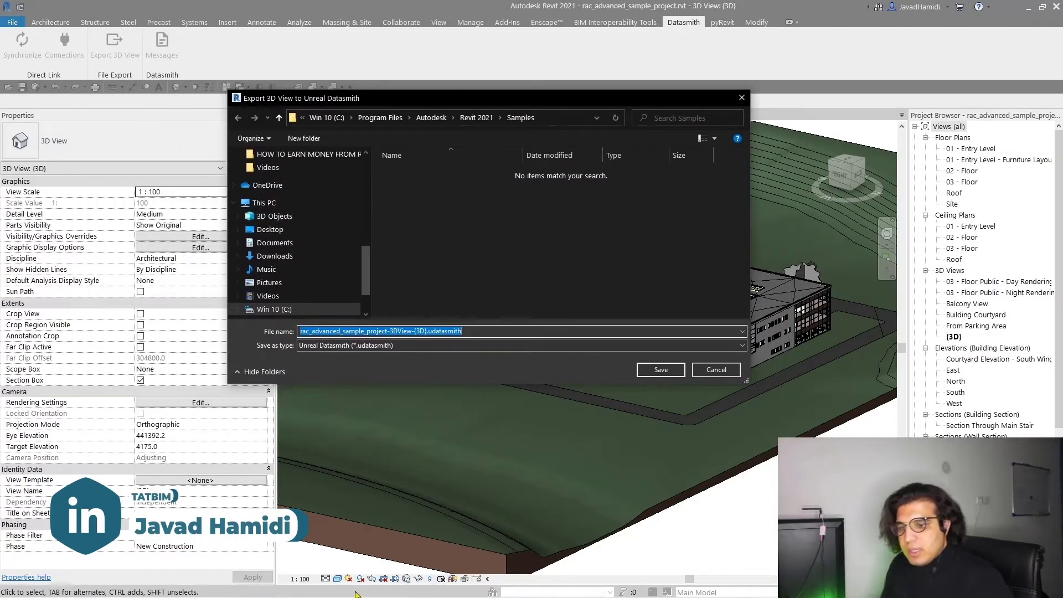
{"action": "key", "text": "super"}
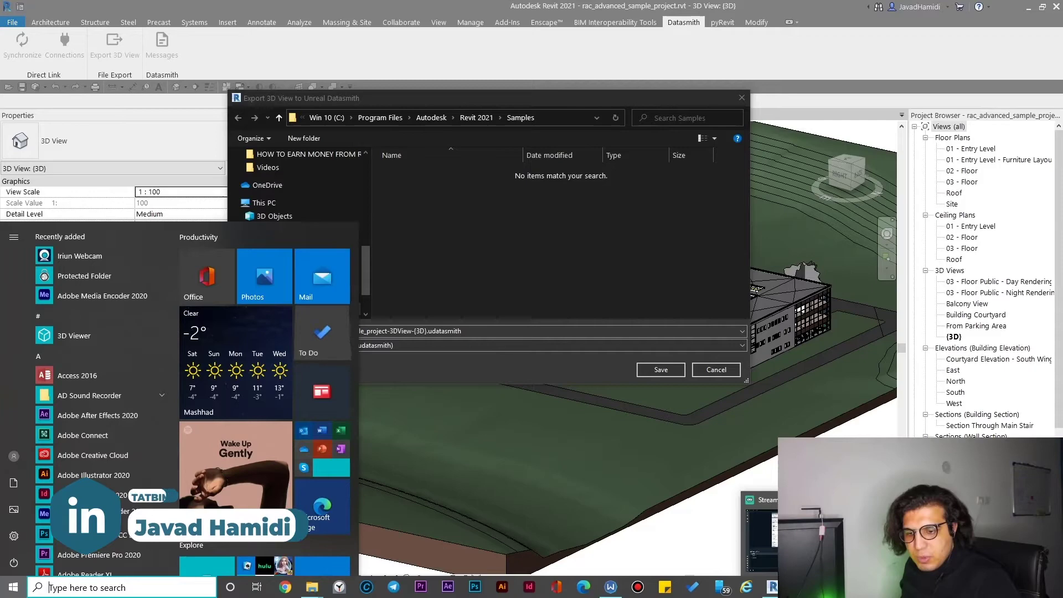
{"action": "left_click", "coordinate": [743, 532]}
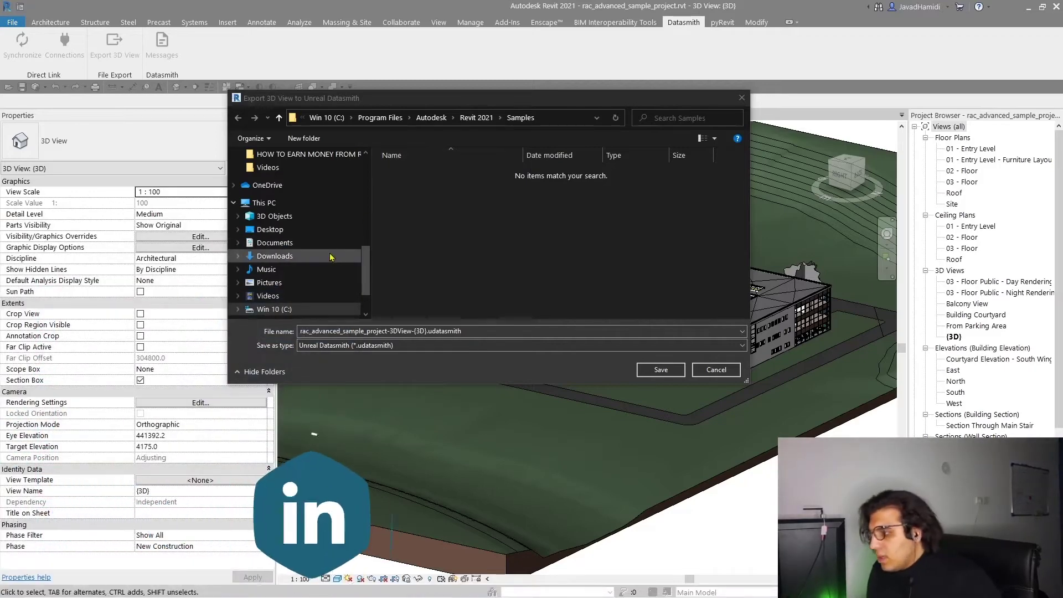
{"action": "left_click_drag", "start_coordinate": [515, 97], "coordinate": [515, 101]}
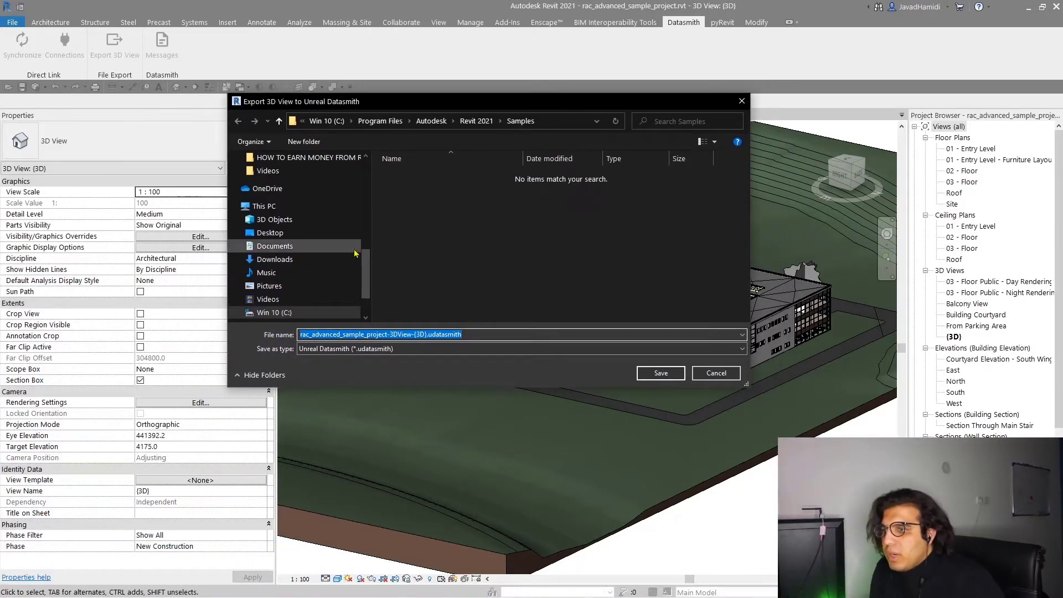
{"action": "scroll", "coordinate": [359, 250], "scroll_direction": "up", "scroll_amount": 2}
{"action": "scroll", "coordinate": [358, 252], "scroll_direction": "up", "scroll_amount": 5}
{"action": "scroll", "coordinate": [333, 217], "scroll_direction": "up", "scroll_amount": 3}
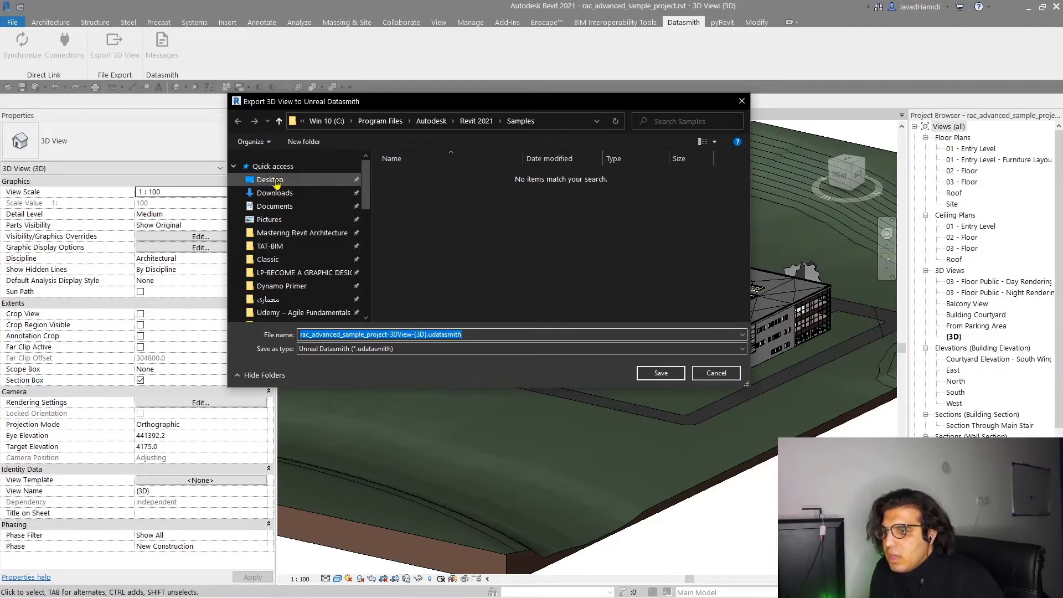
{"action": "left_click", "coordinate": [274, 181]}
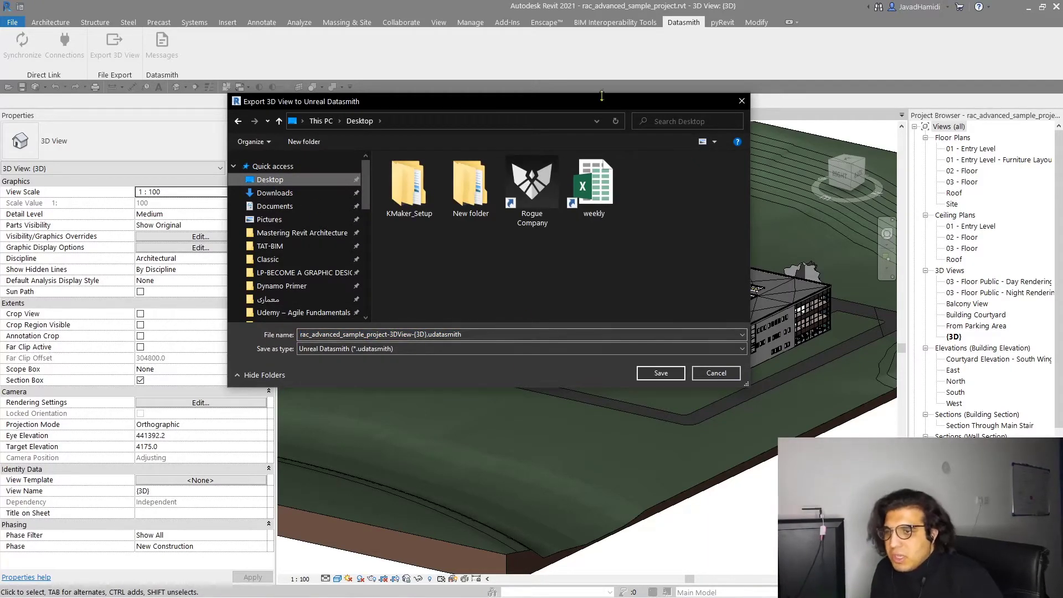
{"action": "mouse_move", "coordinate": [606, 109]}
{"action": "left_mouse_down"}
{"action": "mouse_move", "coordinate": [562, 108]}
{"action": "mouse_move", "coordinate": [484, 170]}
{"action": "left_mouse_up"}
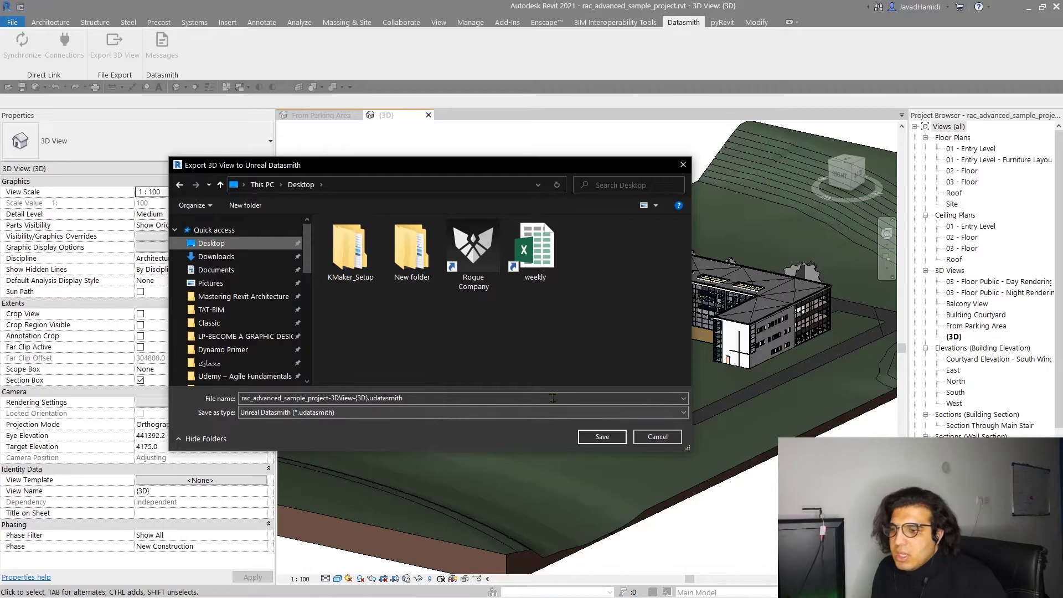
{"action": "left_click", "coordinate": [611, 440]}
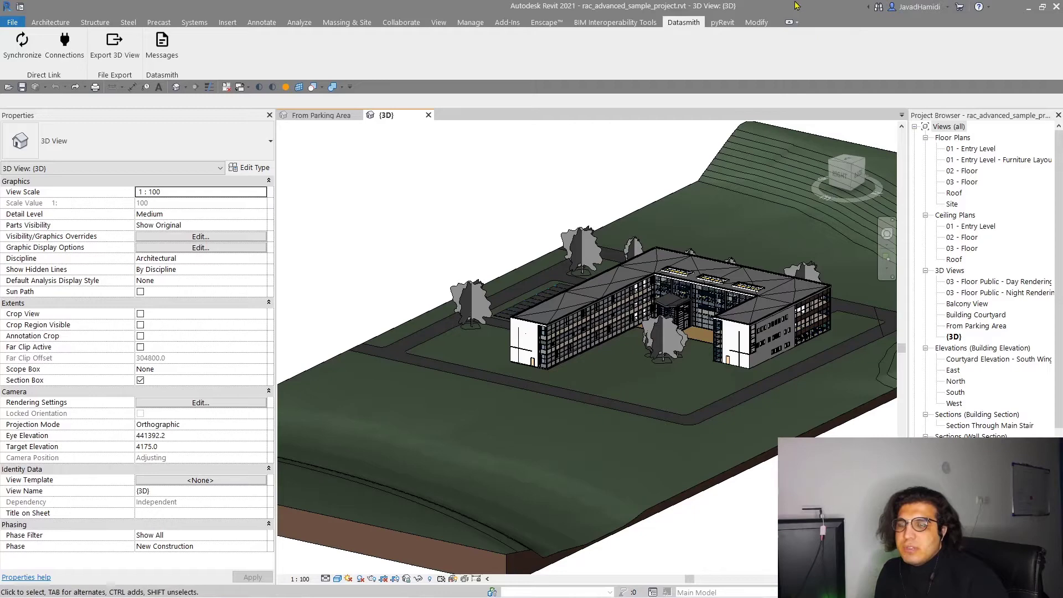
- Minimize Revit, launch Unreal Engine 4.25.4 from the Library, and allow it through the firewall
{"action": "left_click", "coordinate": [1027, 6]}
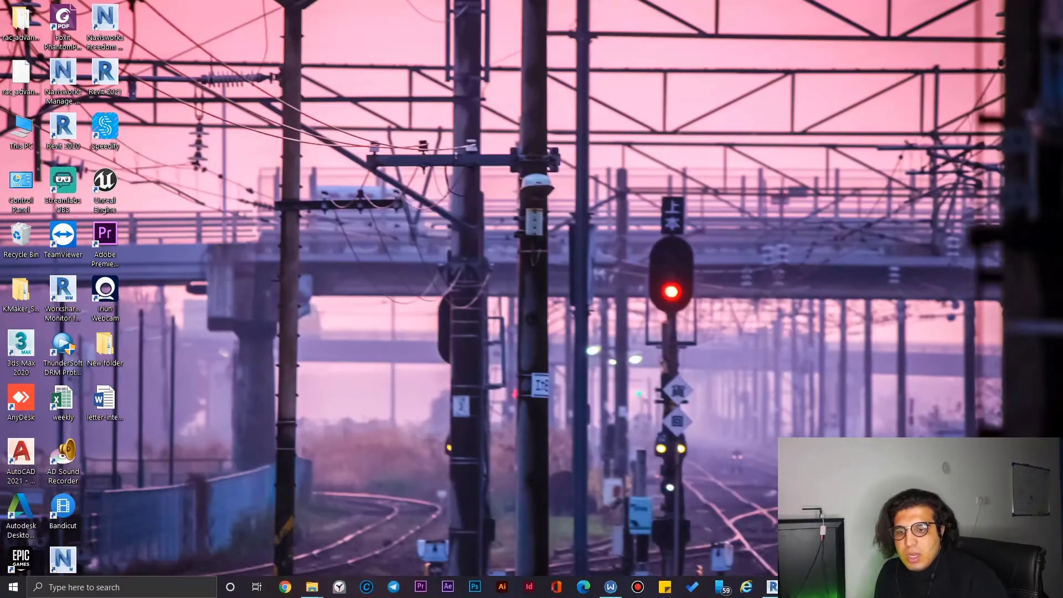
{"action": "scroll", "coordinate": [566, 282], "scroll_direction": "up", "scroll_amount": 5}
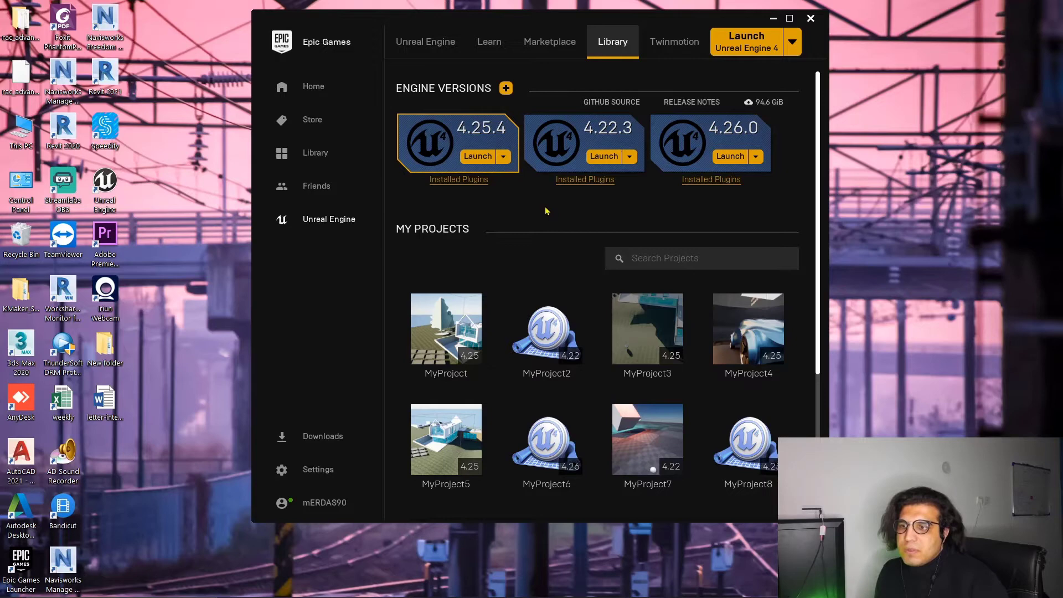
{"action": "left_click", "coordinate": [471, 164]}
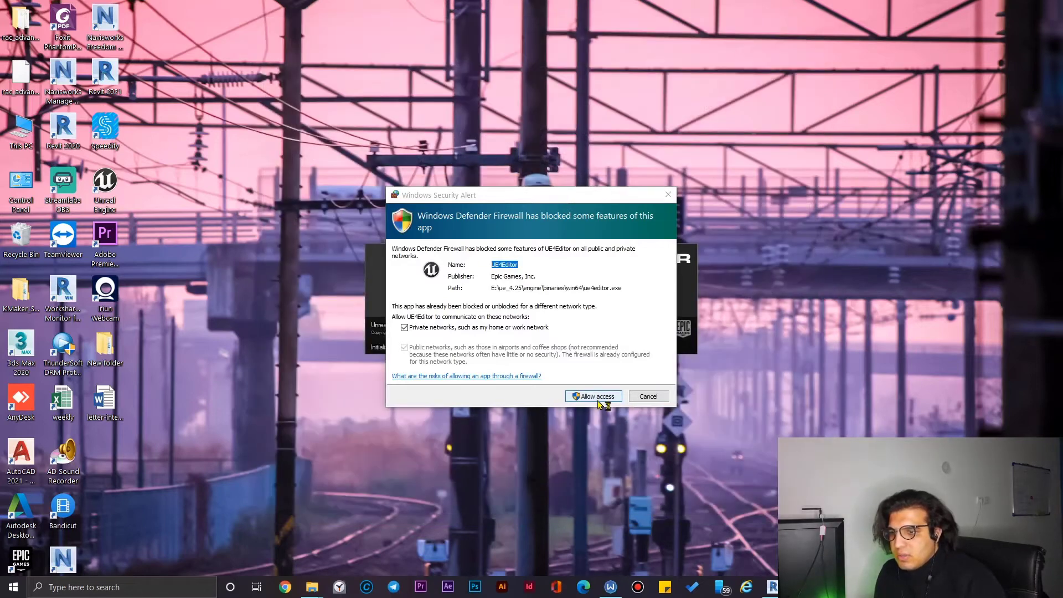
{"action": "left_click", "coordinate": [591, 397]}
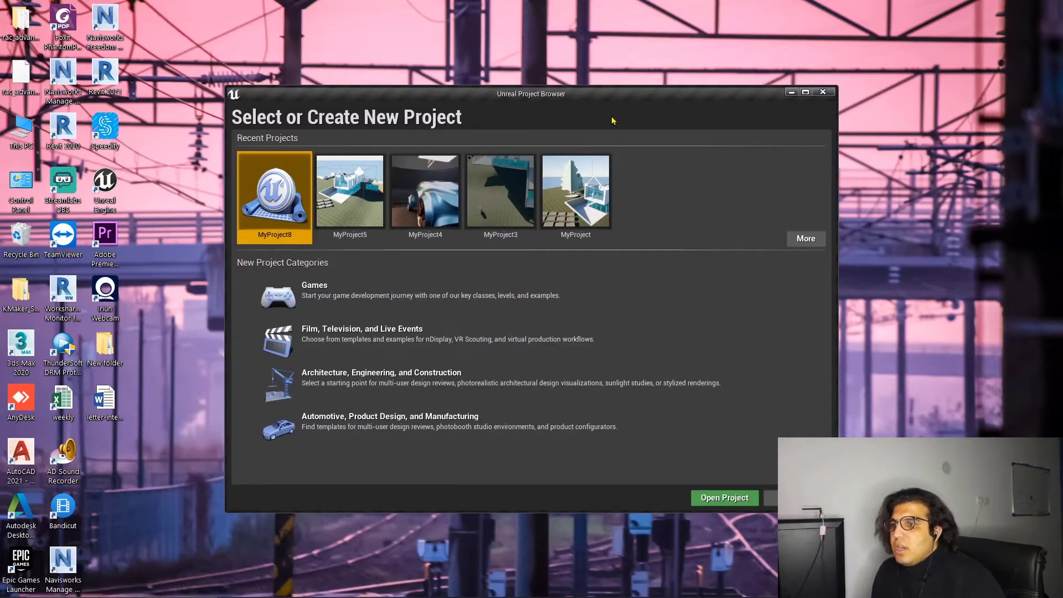
- Choose the Architecture, Engineering, and Construction category with the Blank template
{"action": "mouse_move", "coordinate": [605, 103]}
{"action": "left_mouse_down"}
{"action": "mouse_move", "coordinate": [528, 75]}
{"action": "mouse_move", "coordinate": [612, 86]}
{"action": "left_mouse_up"}
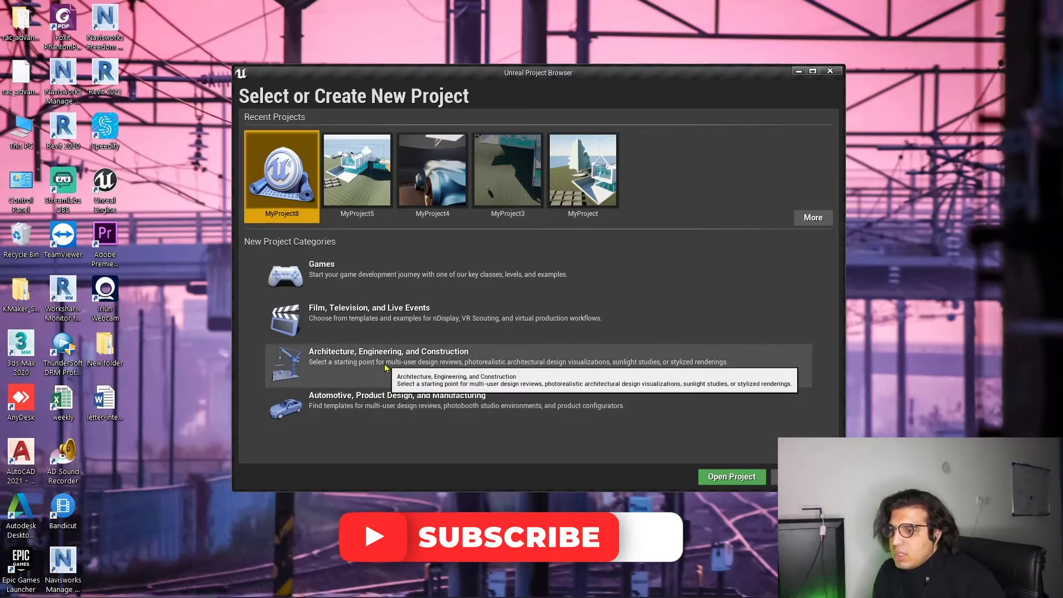
{"action": "left_click", "coordinate": [417, 362]}
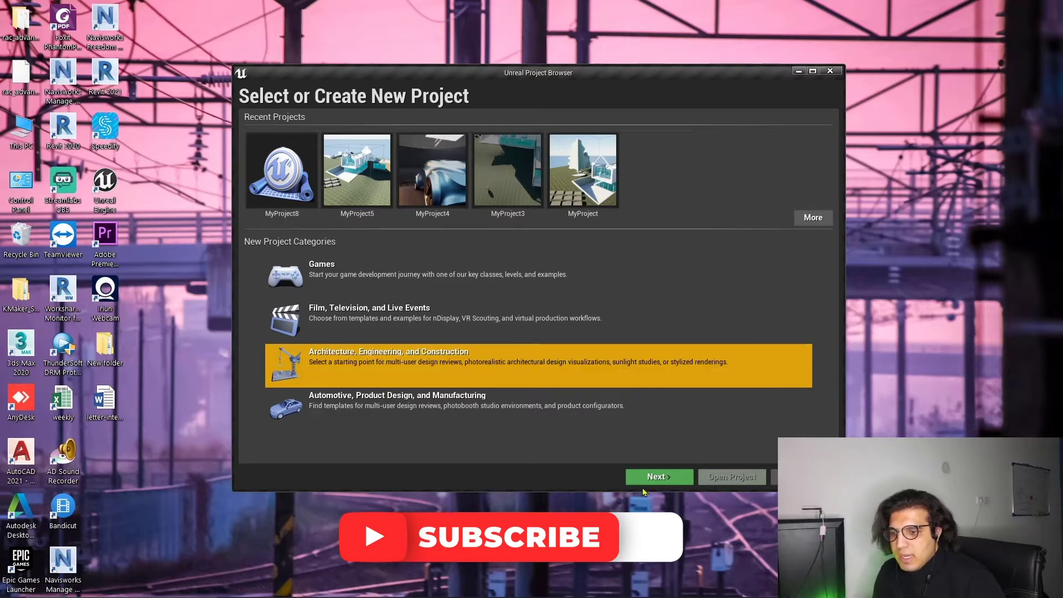
{"action": "left_click", "coordinate": [657, 476]}
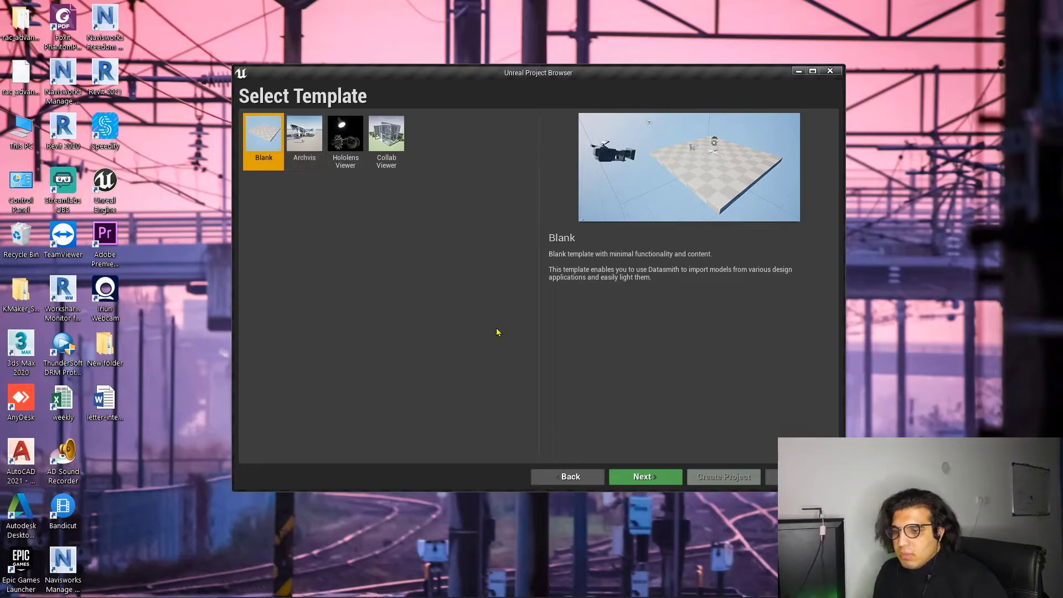
{"action": "left_click", "coordinate": [644, 476]}
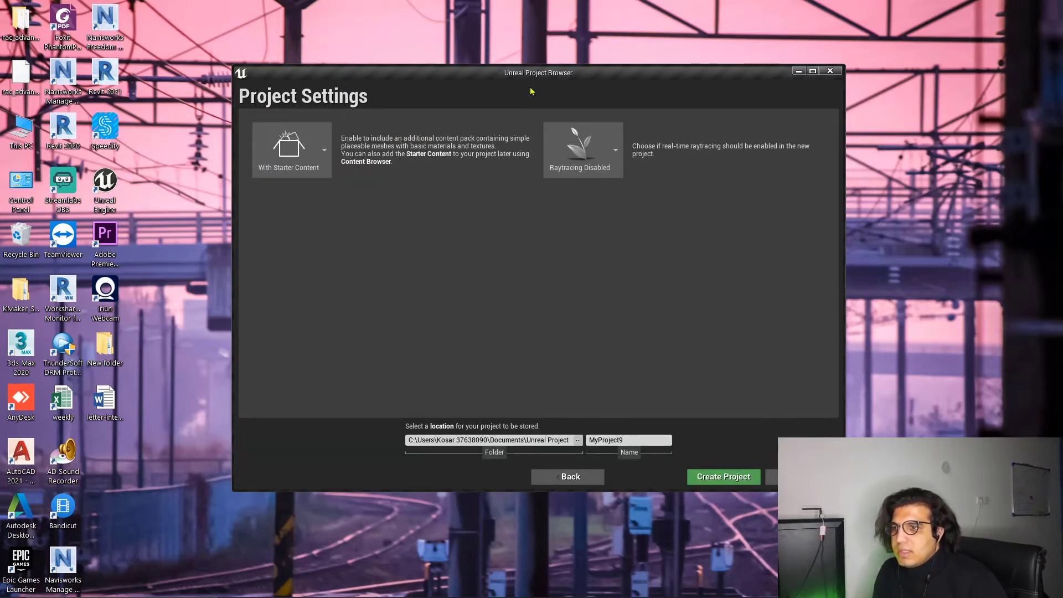
- Create MyProject9 with starter content kept and Raytracing Enabled
{"action": "left_click_drag", "start_coordinate": [551, 84], "coordinate": [565, 94]}
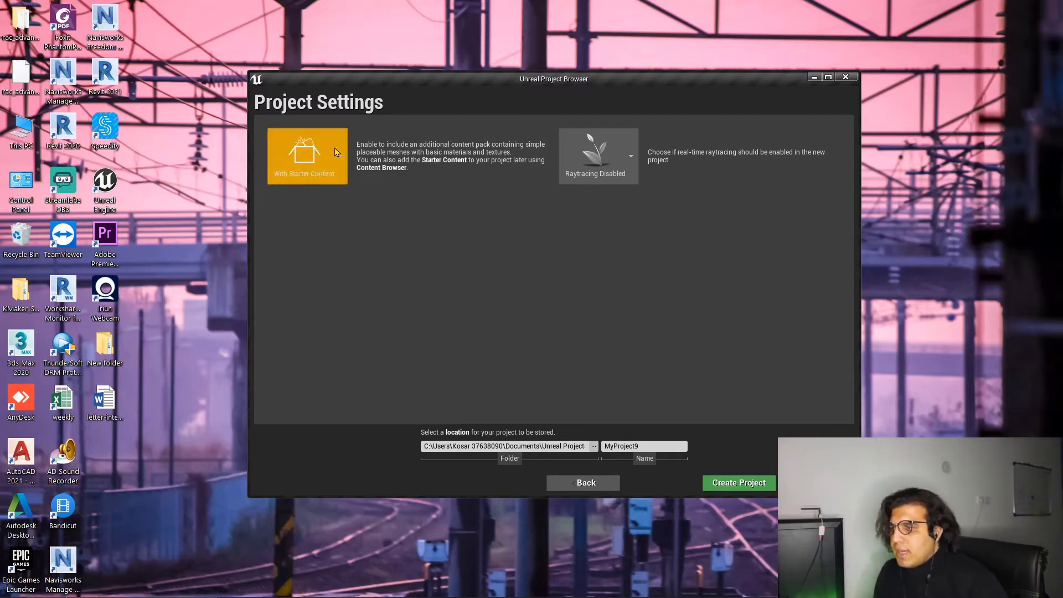
{"action": "left_click", "coordinate": [303, 158]}
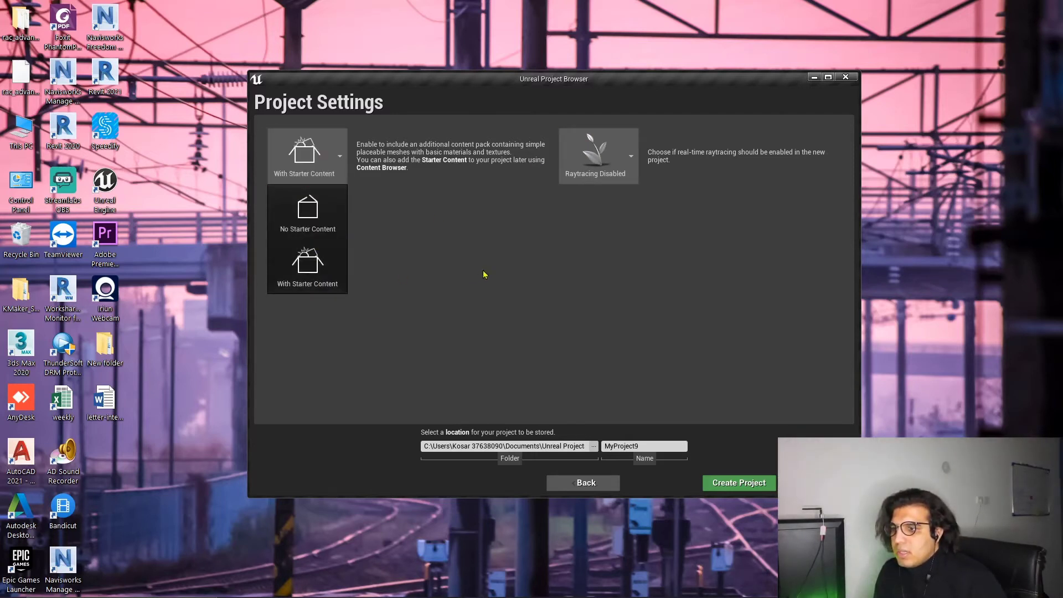
{"action": "left_click", "coordinate": [531, 249]}
{"action": "left_click", "coordinate": [601, 175]}
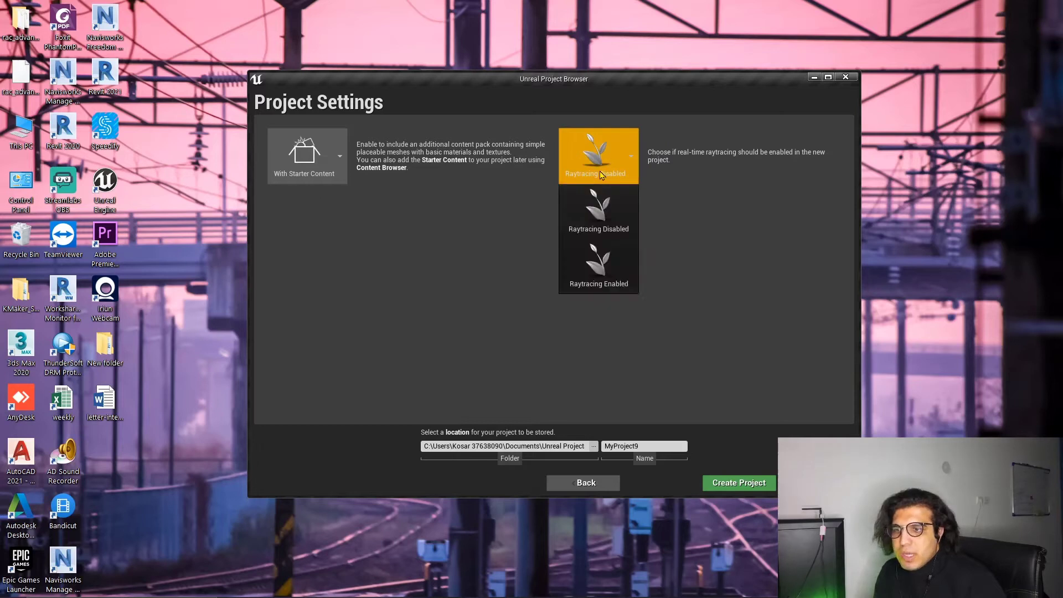
{"action": "left_click", "coordinate": [619, 213]}
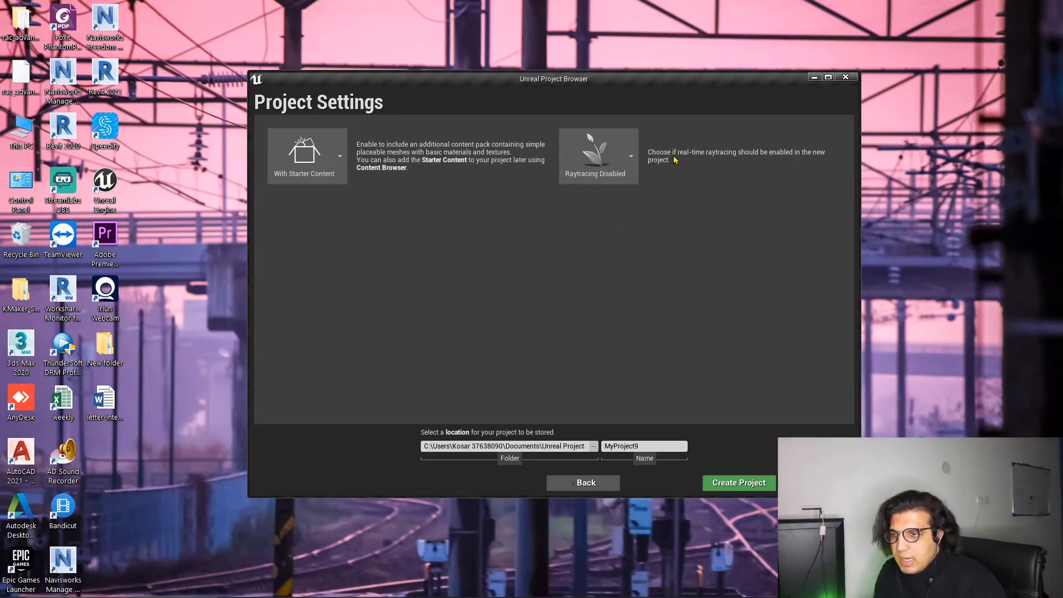
{"action": "left_click", "coordinate": [598, 162]}
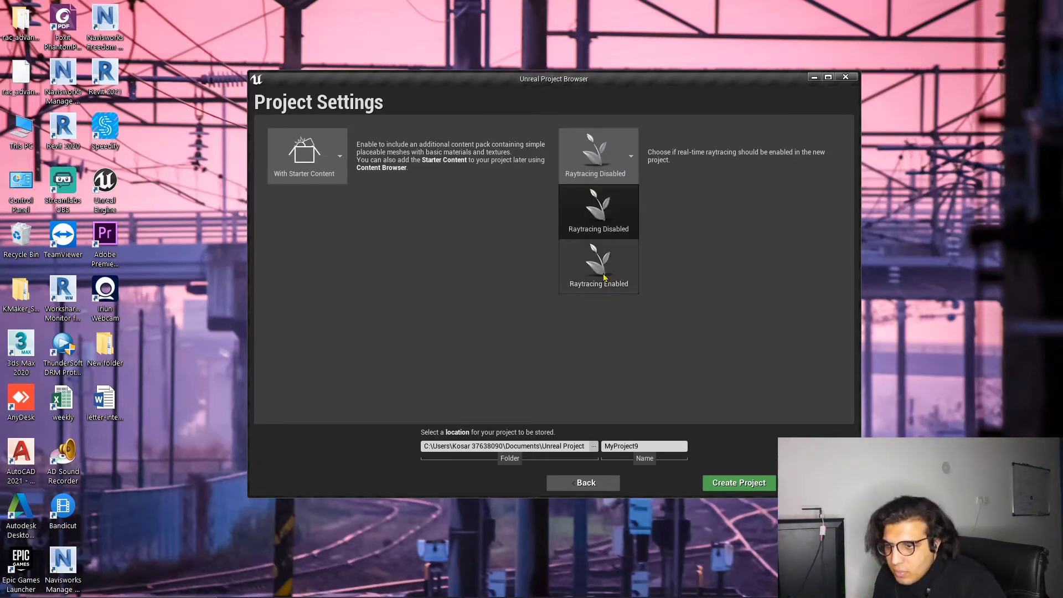
{"action": "left_click", "coordinate": [604, 277]}
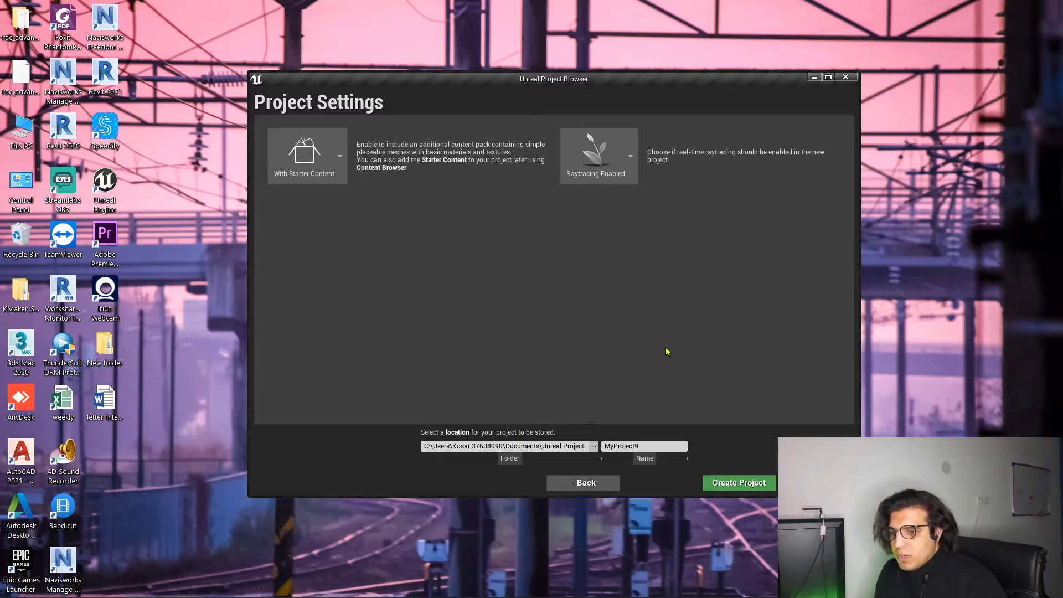
{"action": "left_click", "coordinate": [745, 486]}
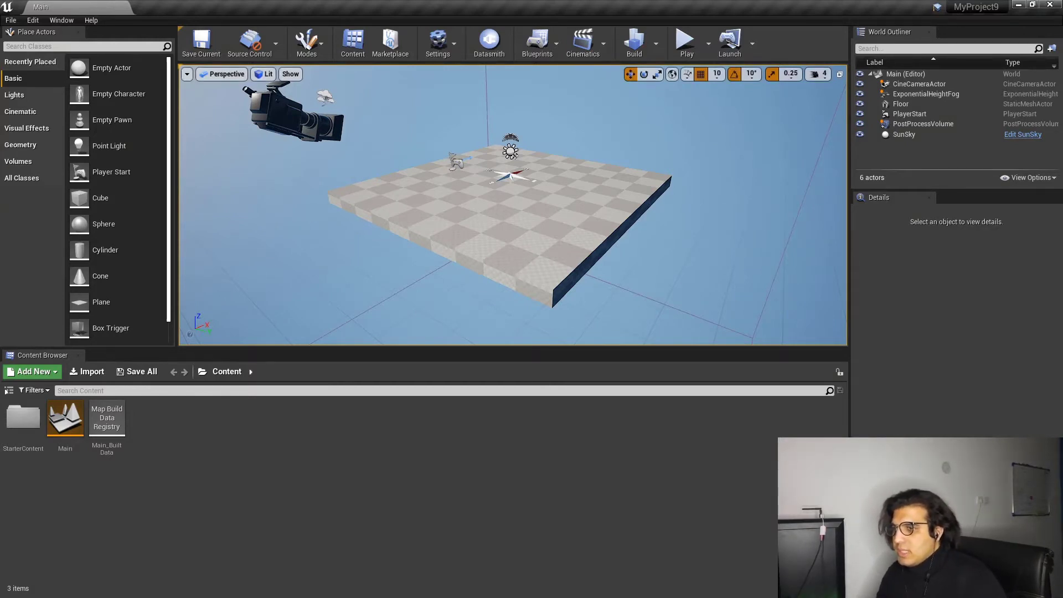
- Select the Floor actor in the viewport and delete it
{"action": "left_click", "coordinate": [531, 266]}
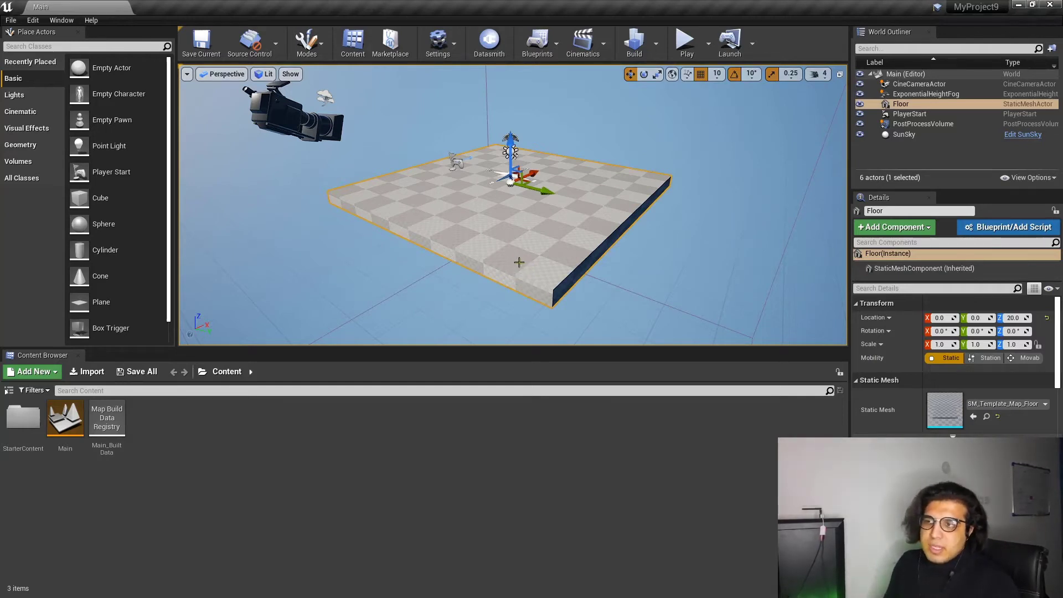
{"action": "key", "text": "Delete"}
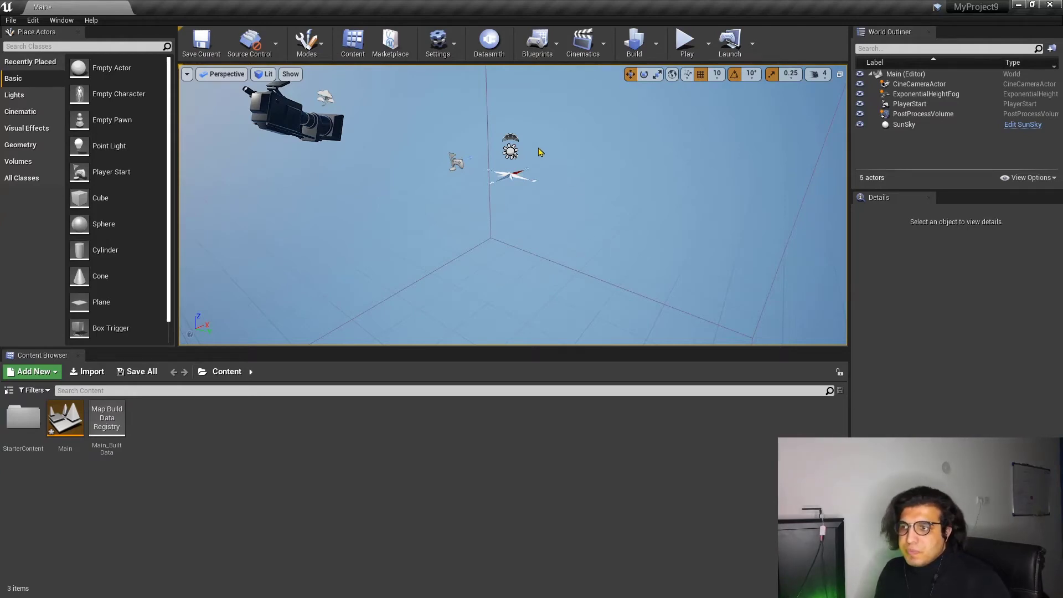
- Choose the building's exported Datasmith file on the Desktop for import
{"action": "left_click", "coordinate": [488, 41]}
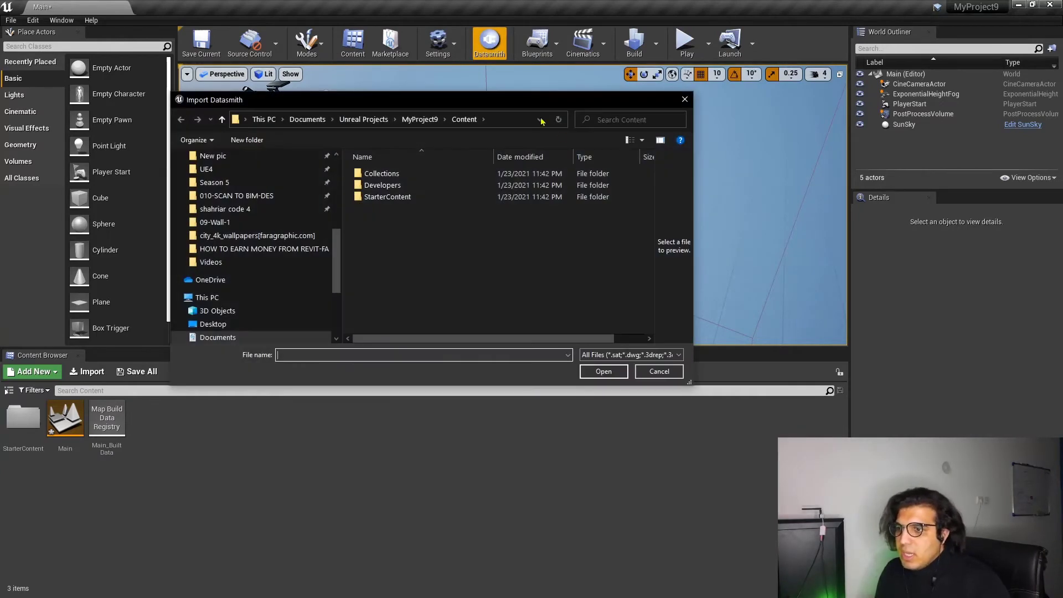
{"action": "left_click_drag", "start_coordinate": [477, 105], "coordinate": [524, 55]}
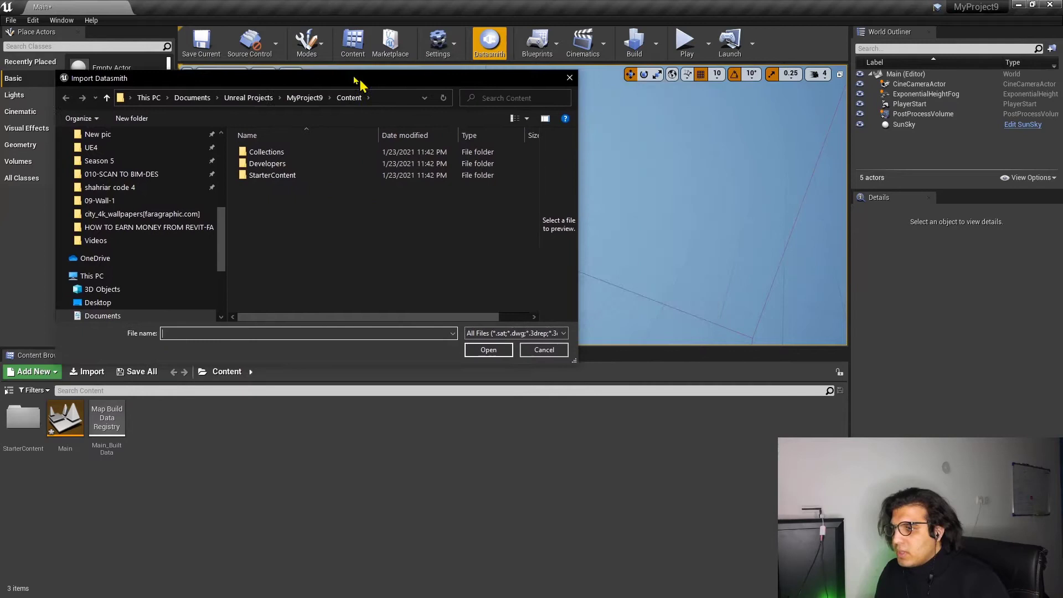
{"action": "scroll", "coordinate": [298, 199], "scroll_direction": "up", "scroll_amount": 2}
{"action": "scroll", "coordinate": [298, 199], "scroll_direction": "up", "scroll_amount": 3}
{"action": "scroll", "coordinate": [283, 166], "scroll_direction": "up", "scroll_amount": 3}
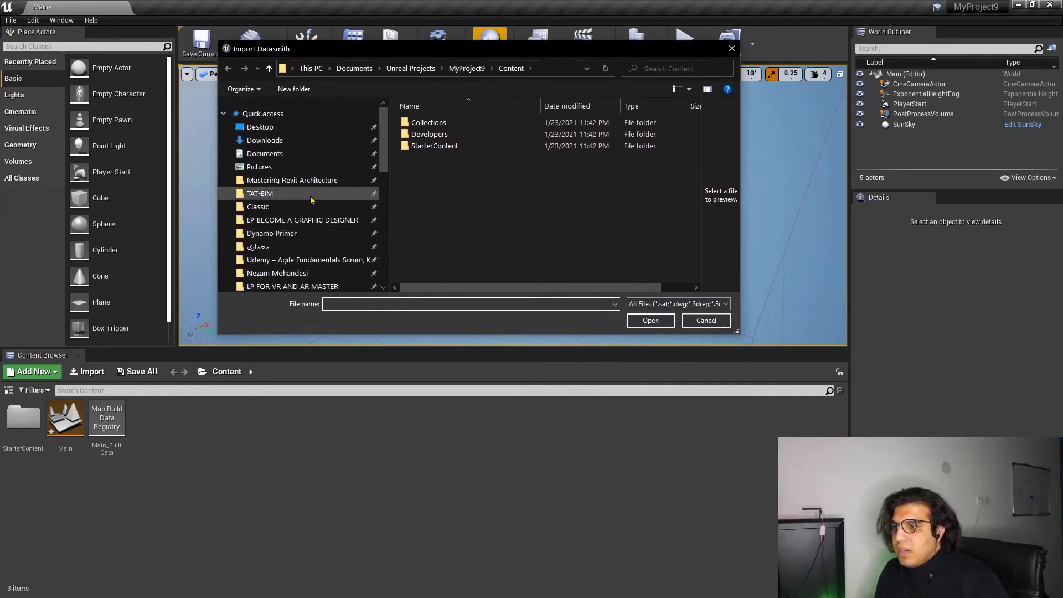
{"action": "scroll", "coordinate": [276, 141], "scroll_direction": "up", "scroll_amount": 2}
{"action": "left_click", "coordinate": [261, 127]}
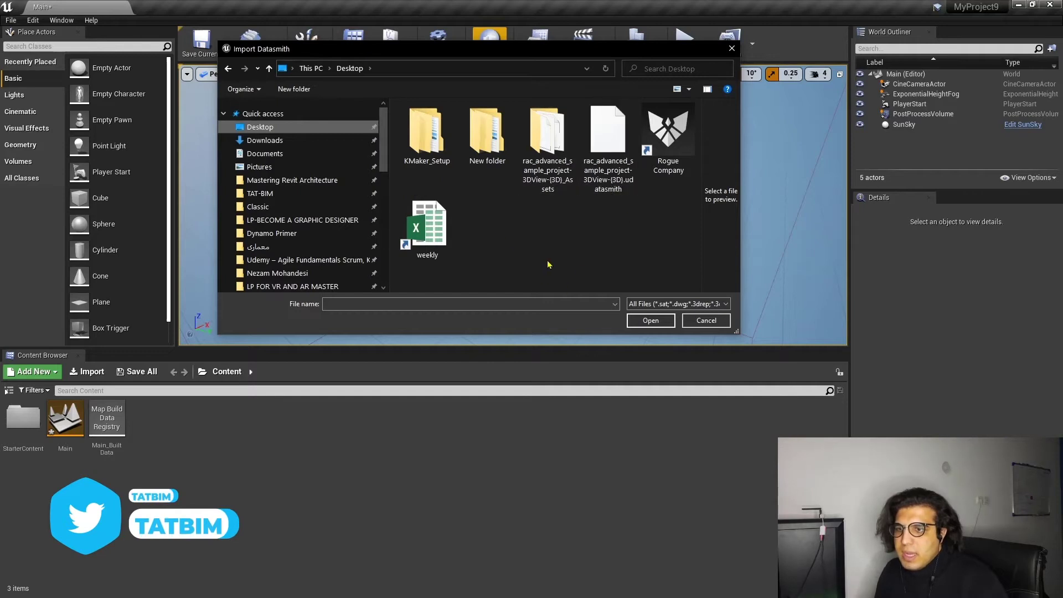
{"action": "left_click", "coordinate": [612, 134]}
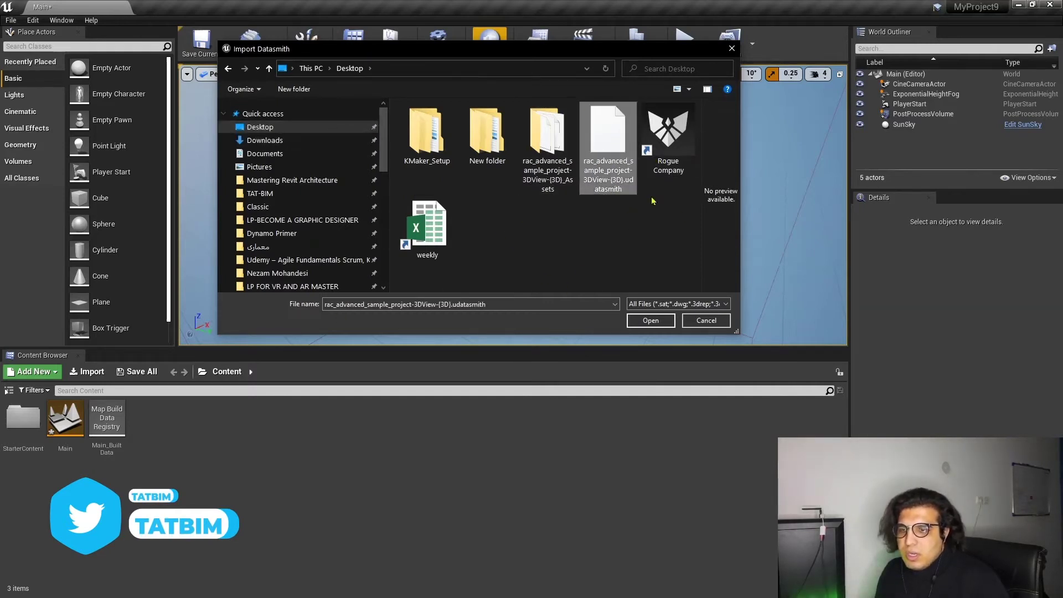
{"action": "left_click", "coordinate": [639, 323]}
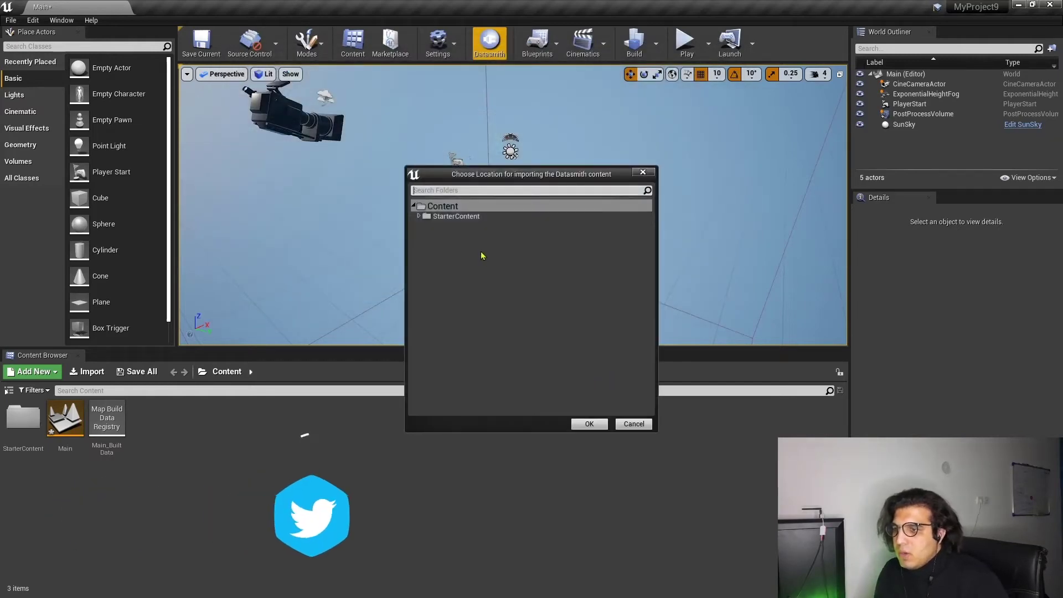
- Create a new 'revit-file' folder under Content as the import location
{"action": "left_click_drag", "start_coordinate": [523, 175], "coordinate": [548, 93]}
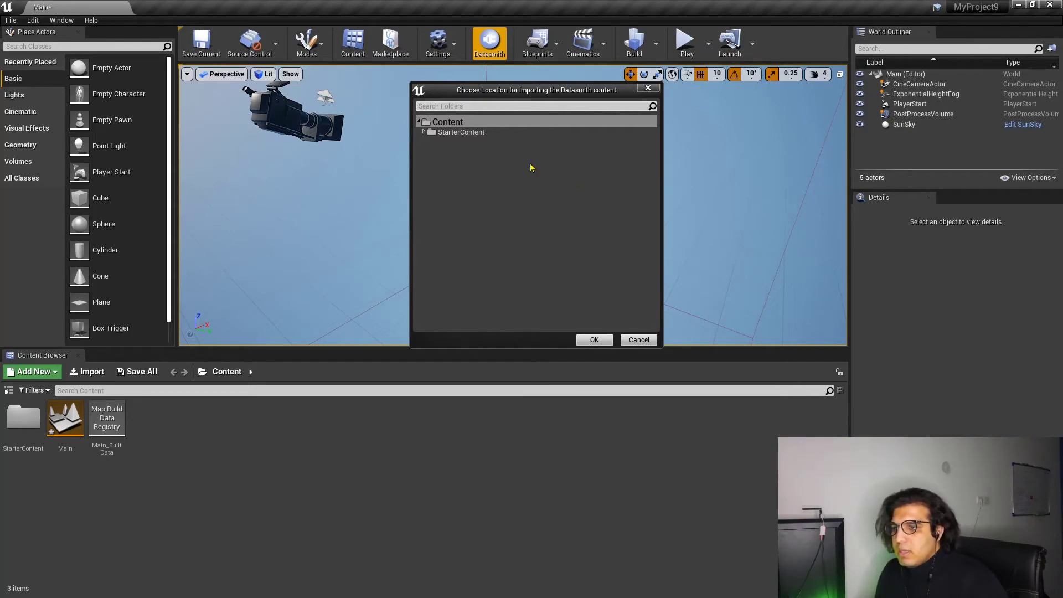
{"action": "right_click", "coordinate": [464, 169]}
{"action": "left_click", "coordinate": [501, 170]}
{"action": "type", "text": "revit-fil"}
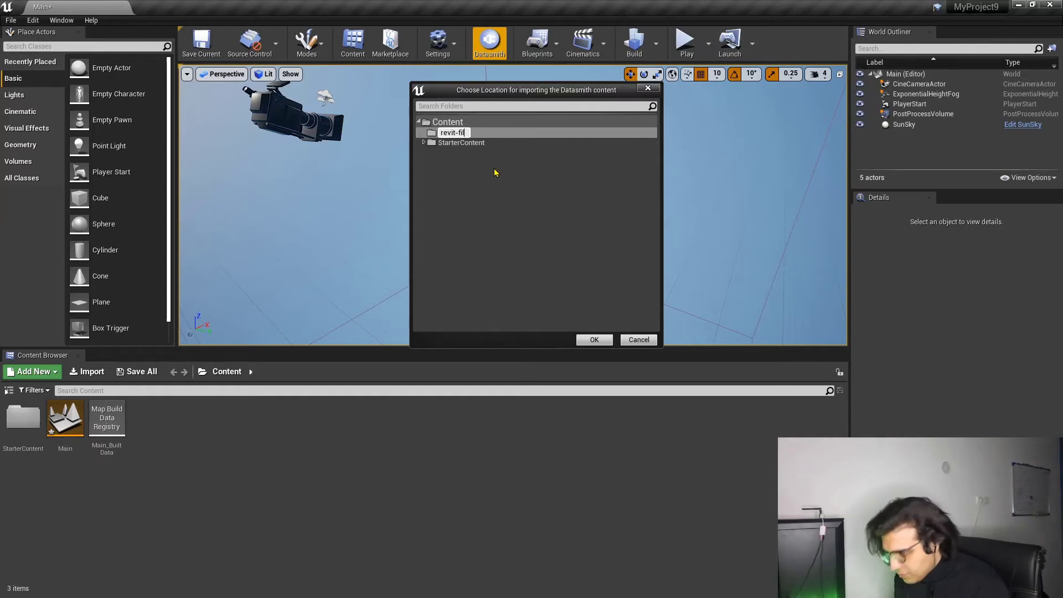
{"action": "type", "text": "e"}
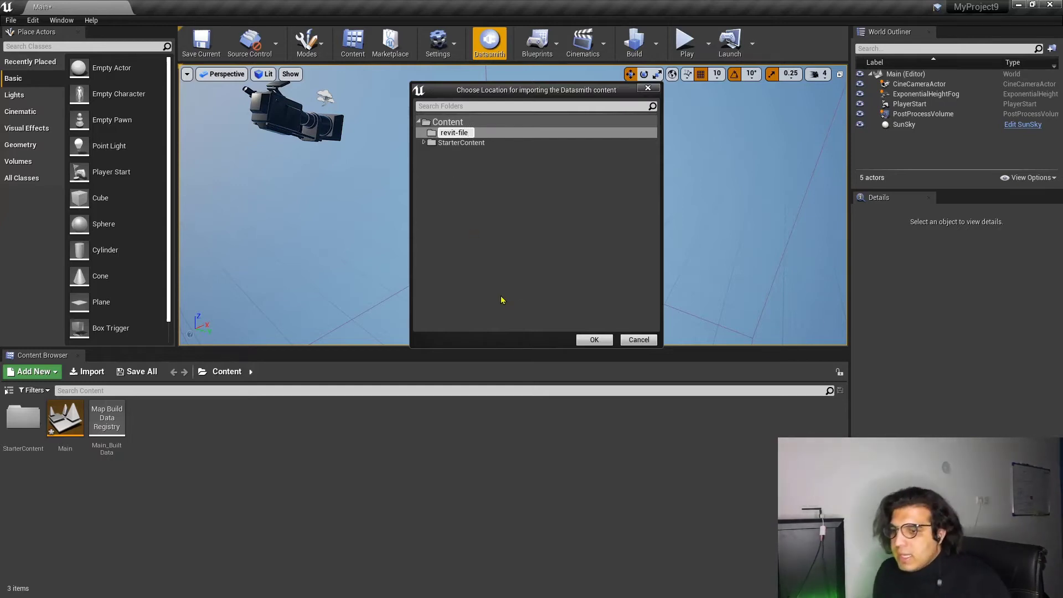
{"action": "key", "text": "Return"}
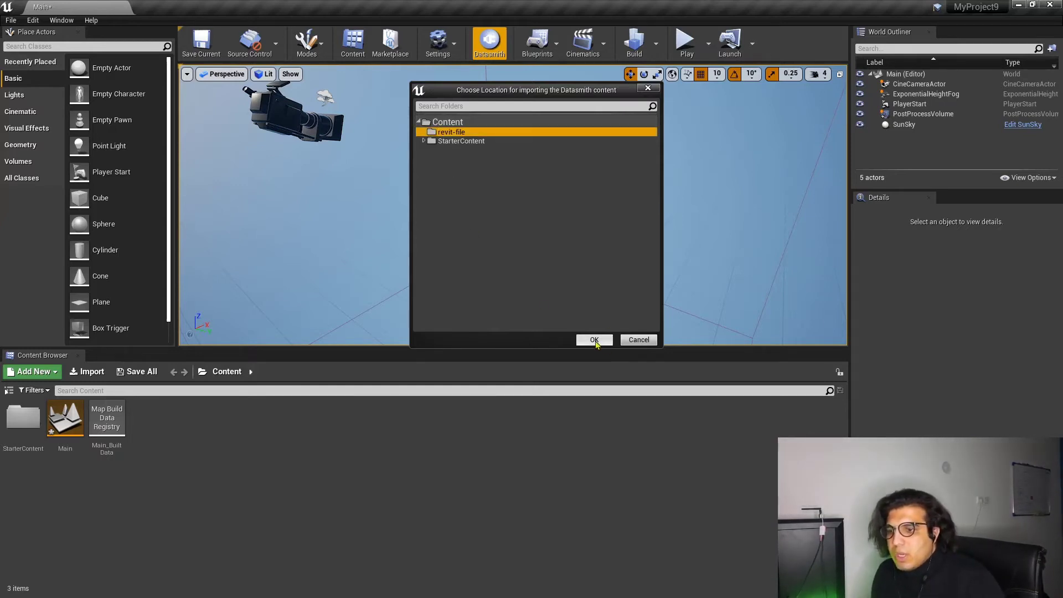
- Import into revit-file with Lights, Cameras and Animations unchecked
{"action": "left_click", "coordinate": [593, 340]}
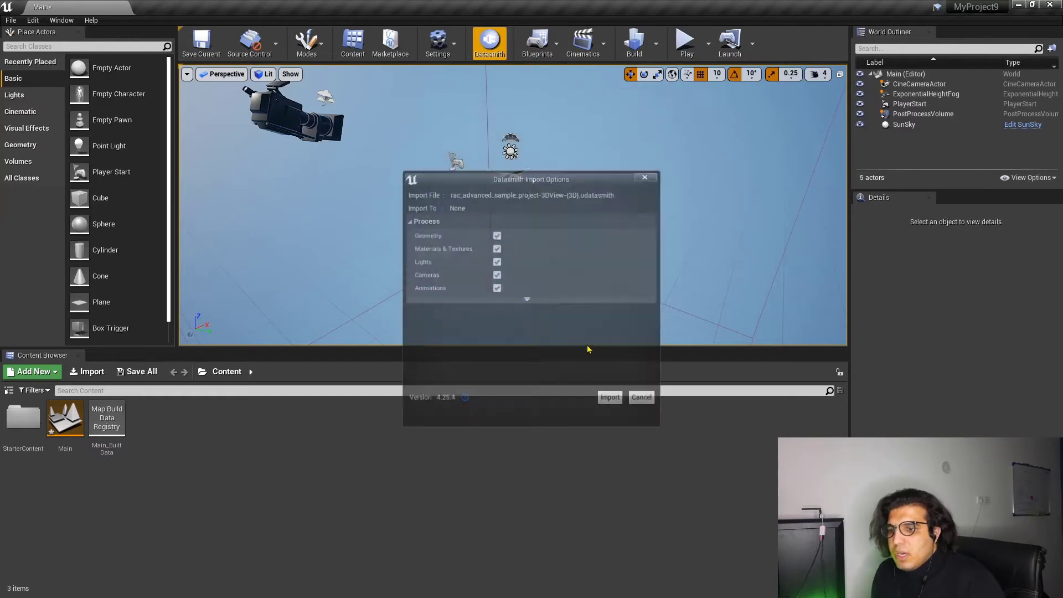
{"action": "mouse_move", "coordinate": [548, 185]}
{"action": "left_mouse_down"}
{"action": "mouse_move", "coordinate": [482, 191]}
{"action": "mouse_move", "coordinate": [552, 184]}
{"action": "left_mouse_up"}
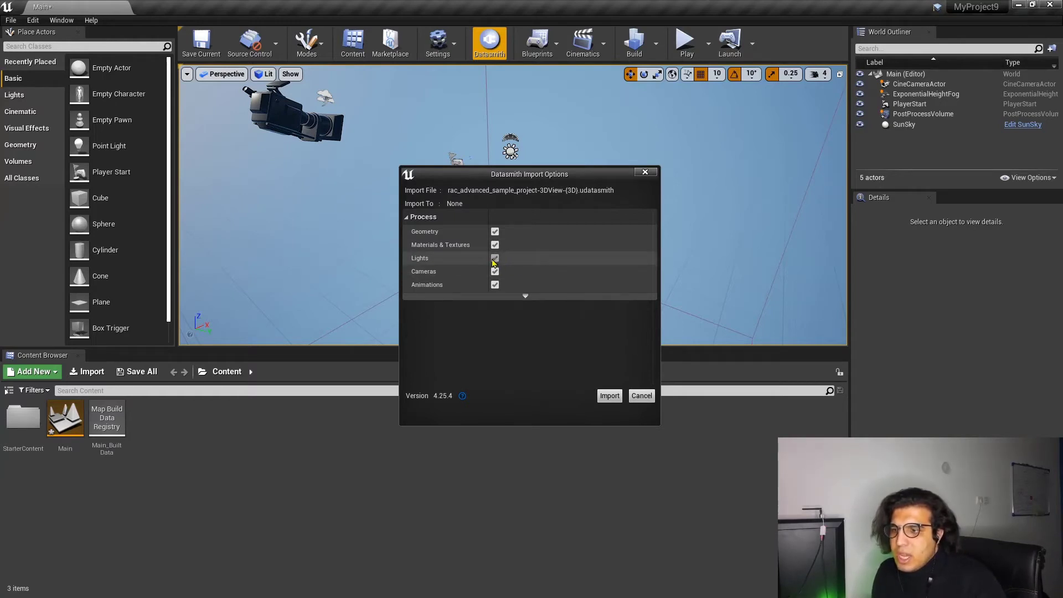
{"action": "left_click", "coordinate": [494, 258]}
{"action": "left_click", "coordinate": [494, 272]}
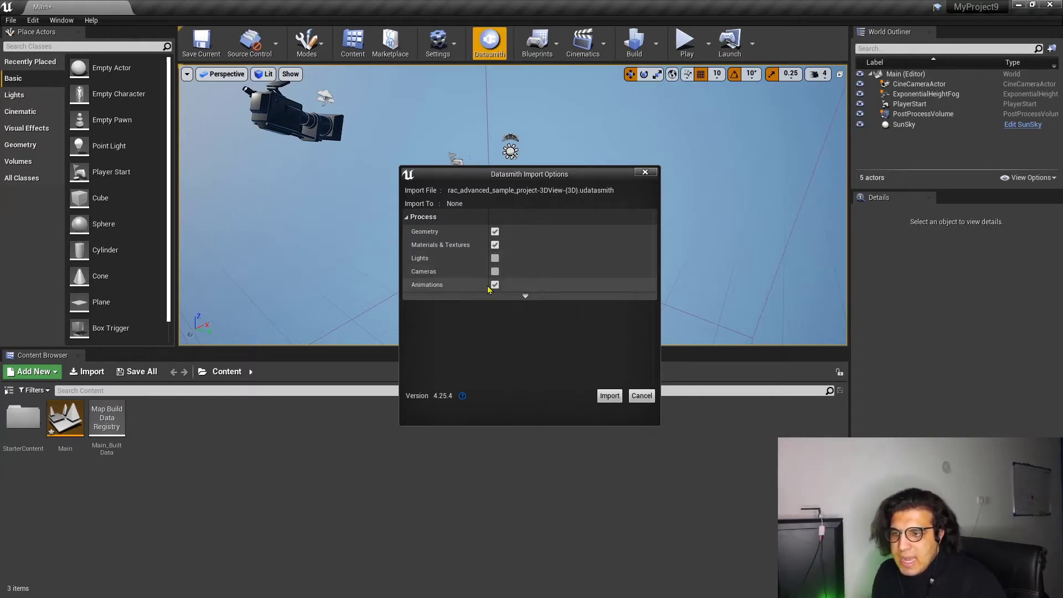
{"action": "left_click", "coordinate": [495, 284]}
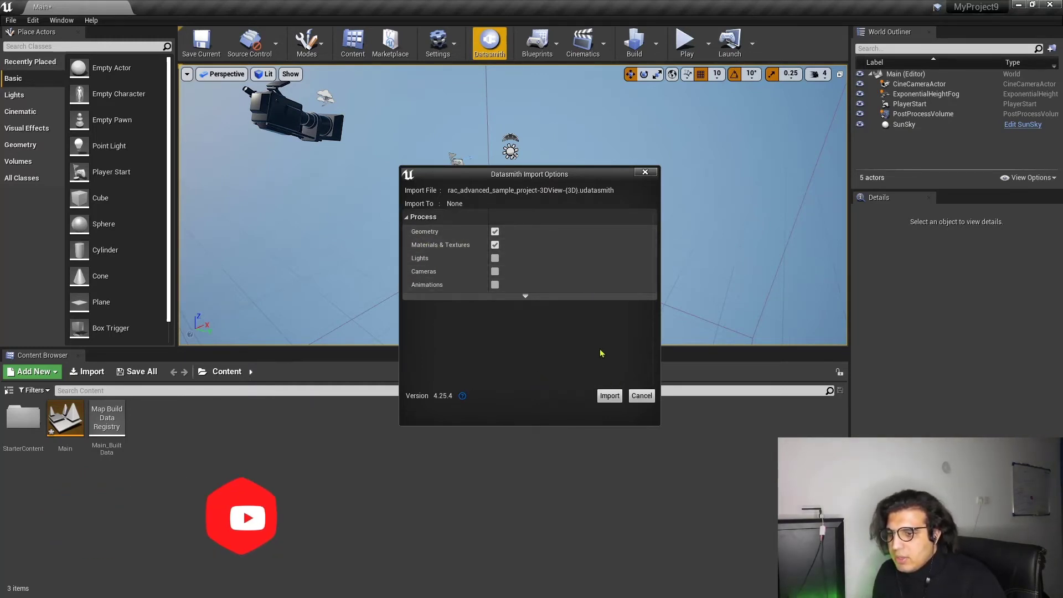
{"action": "left_click", "coordinate": [607, 396]}
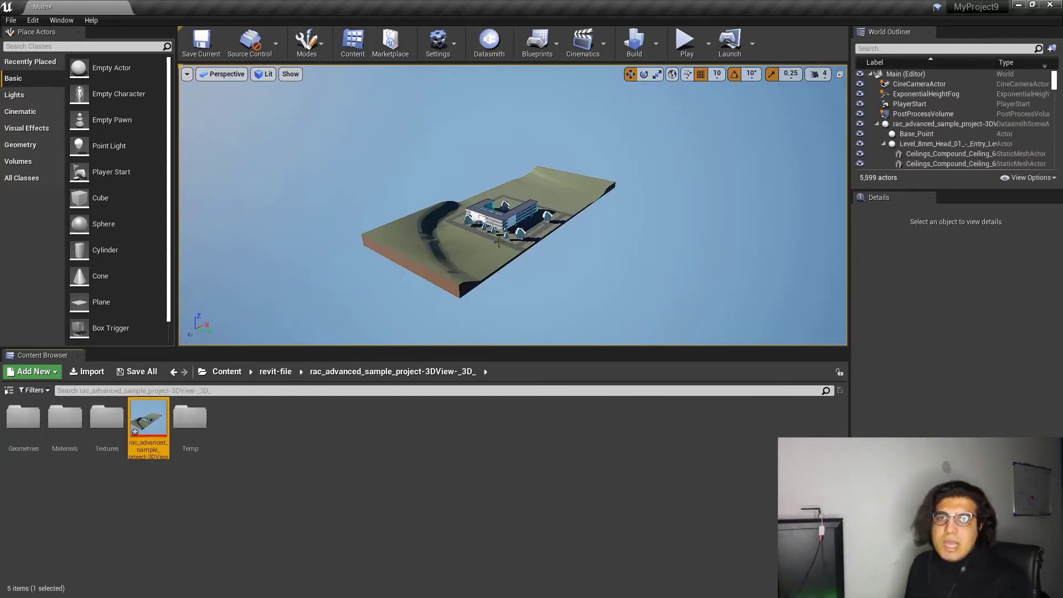
- Fly the viewport toward the imported building and into one of its interior rooms
{"action": "left_click_drag", "start_coordinate": [499, 243], "coordinate": [499, 244]}
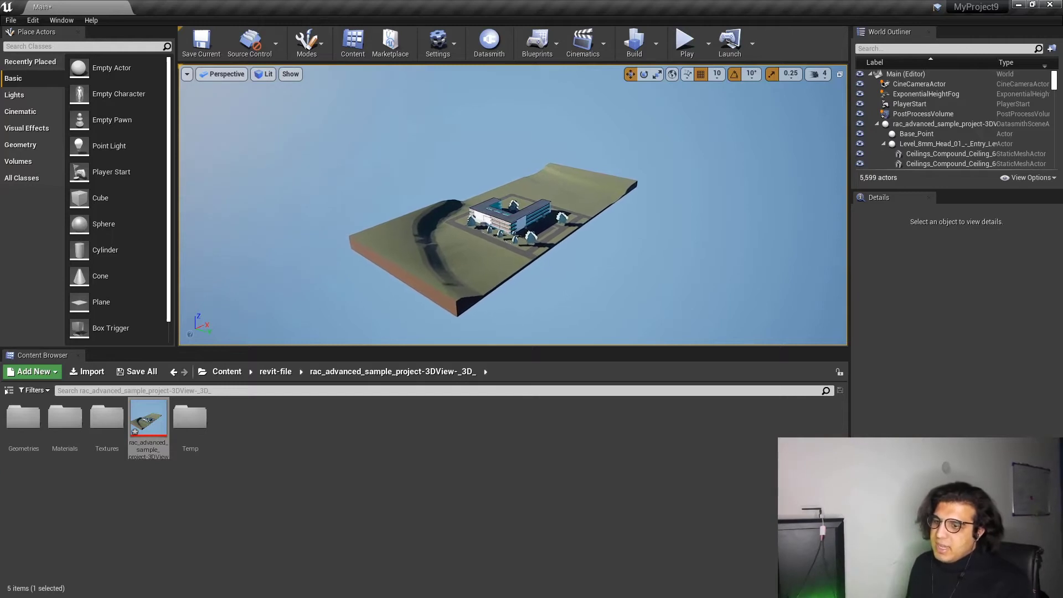
{"action": "left_click_drag", "start_coordinate": [513, 204], "coordinate": [512, 205]}
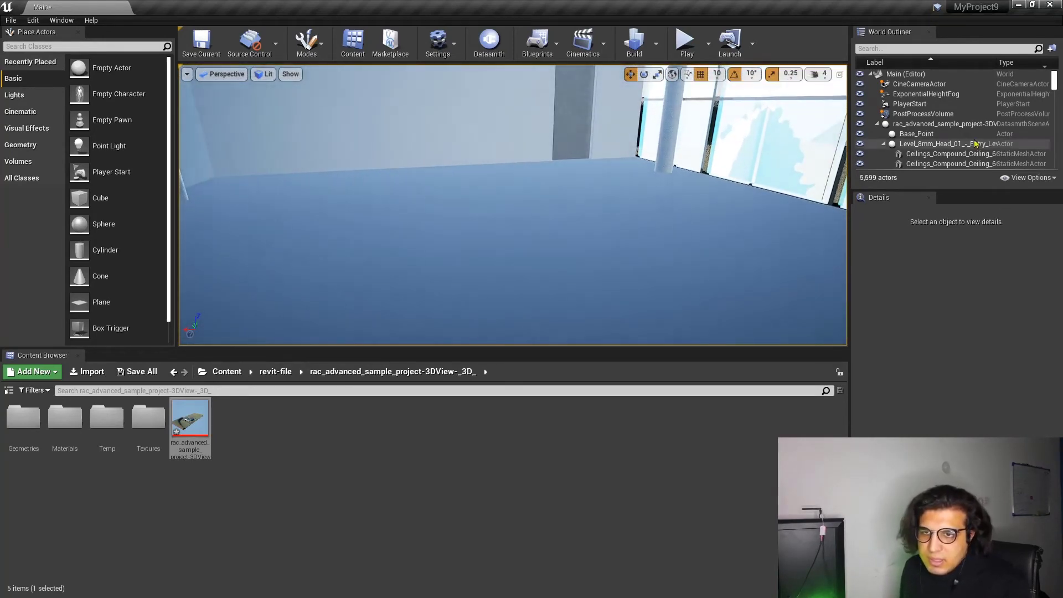
{"action": "scroll", "coordinate": [954, 135], "scroll_direction": "down", "scroll_amount": 3}
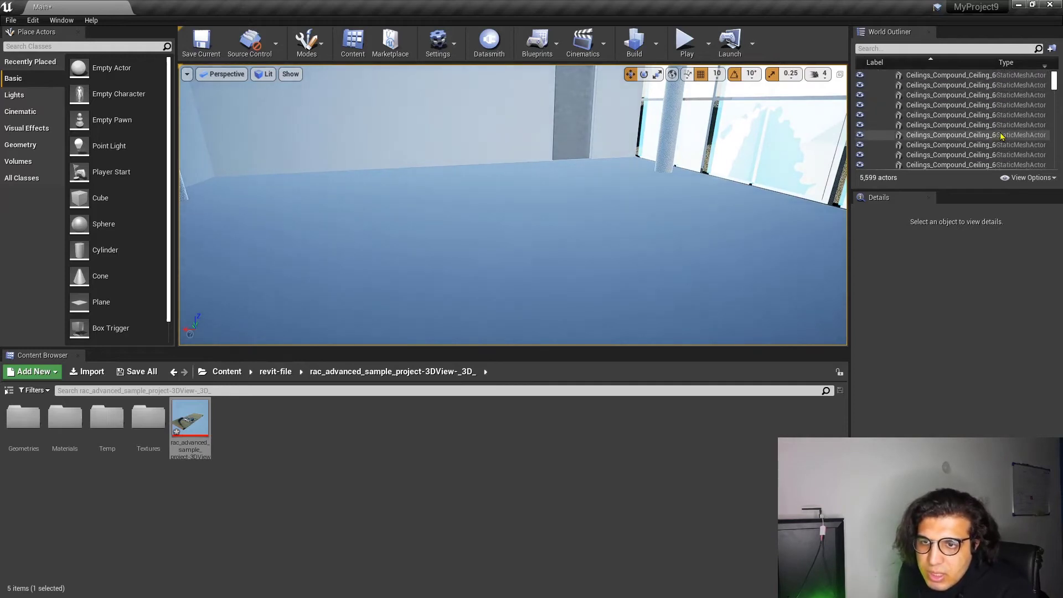
{"action": "scroll", "coordinate": [905, 136], "scroll_direction": "up", "scroll_amount": 3}
- Collapse the building hierarchy and delete the SunSky actor from the level
{"action": "left_click", "coordinate": [876, 124]}
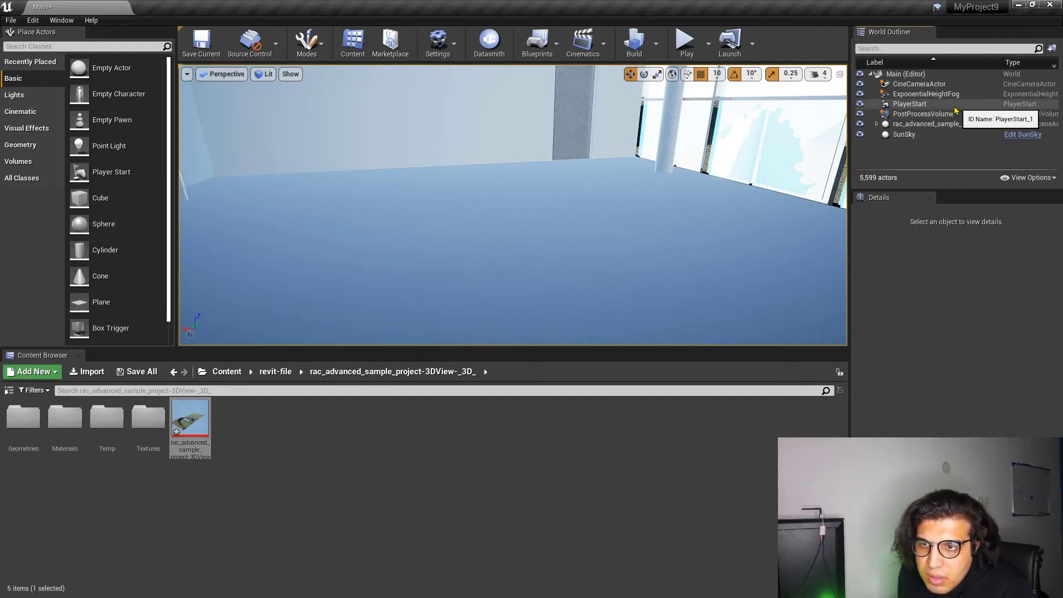
{"action": "mouse_move", "coordinate": [947, 134]}
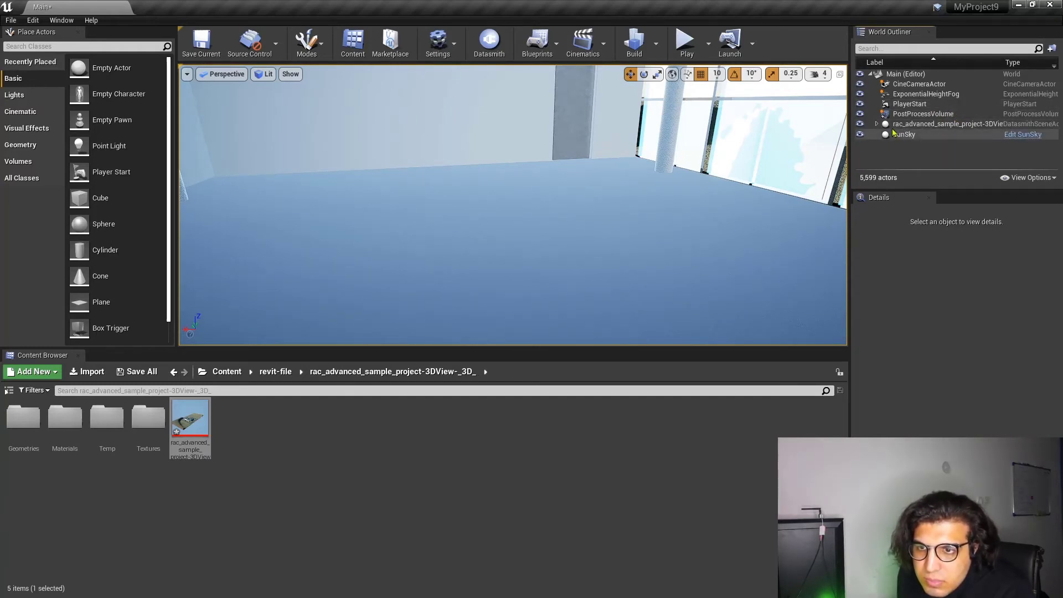
{"action": "left_click", "coordinate": [920, 137]}
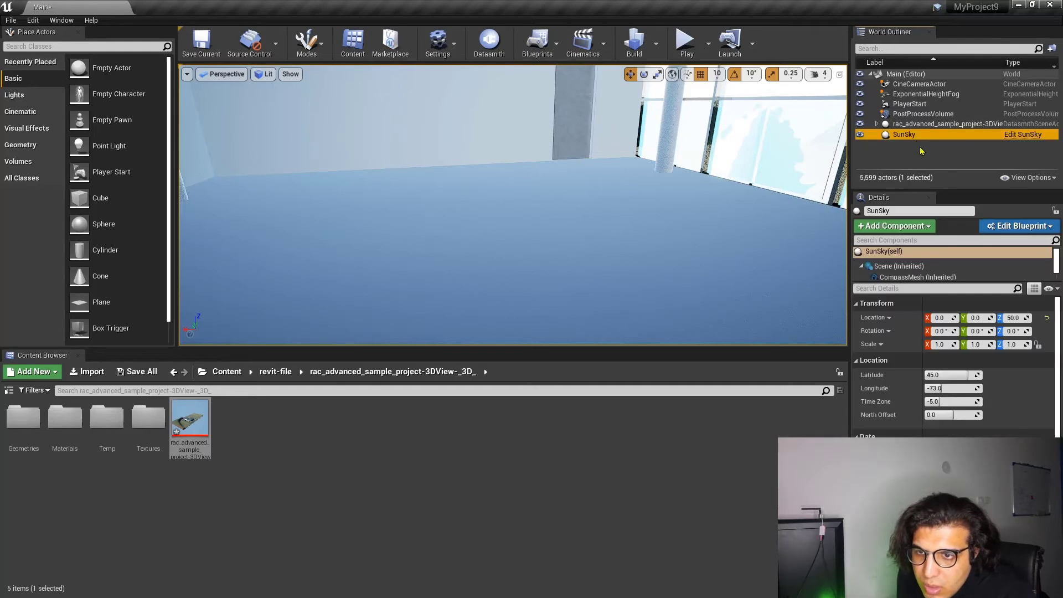
{"action": "key", "text": "Delete"}
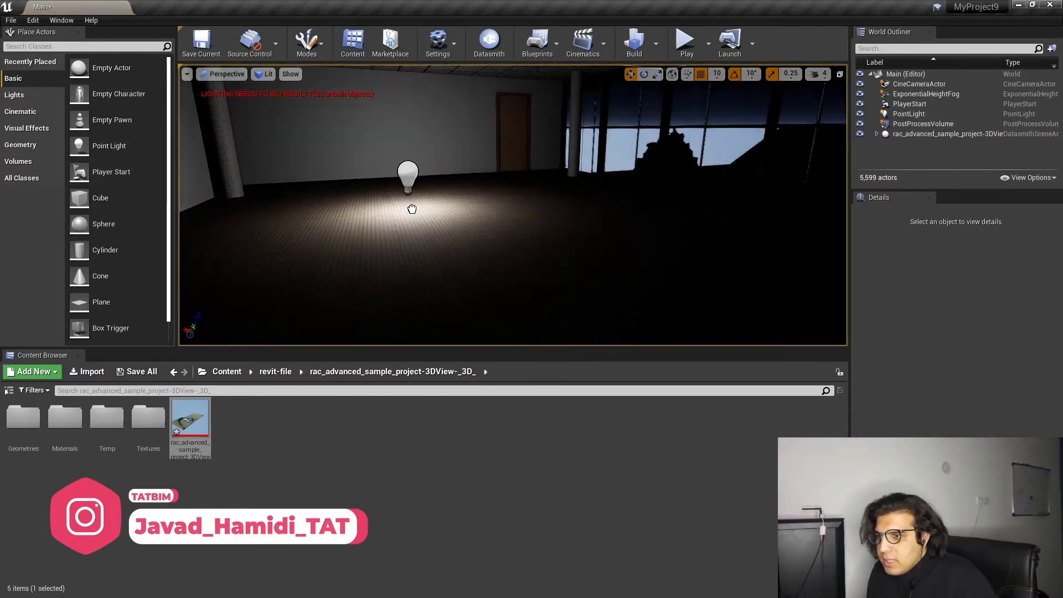
- Place a point light in the room and raise it toward the ceiling
{"action": "mouse_move", "coordinate": [123, 156]}
{"action": "left_mouse_down"}
{"action": "mouse_move", "coordinate": [449, 171]}
{"action": "mouse_move", "coordinate": [432, 93]}
{"action": "left_mouse_up"}
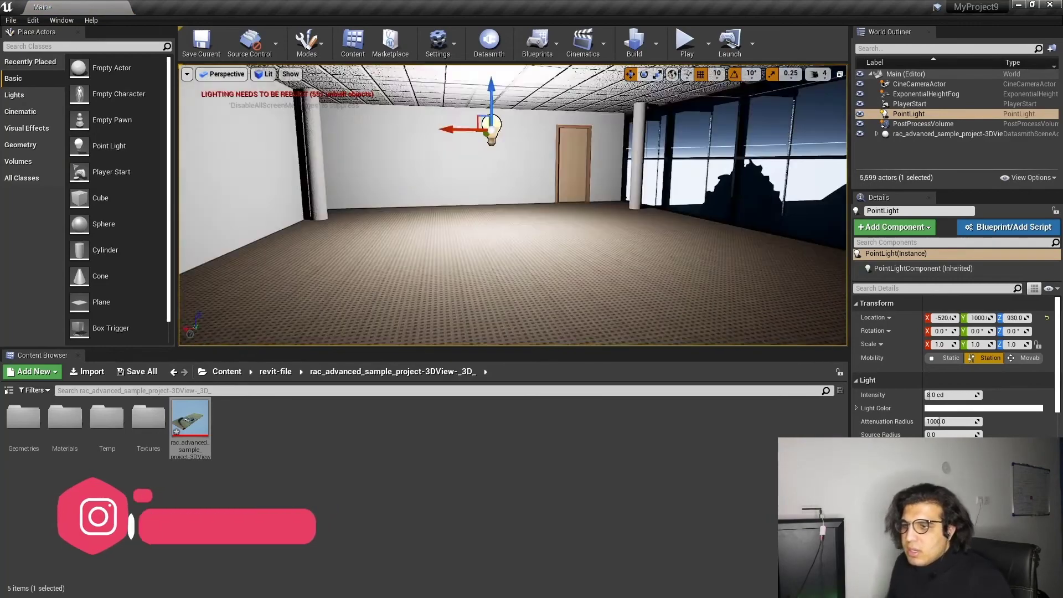
{"action": "mouse_move", "coordinate": [432, 94]}
{"action": "right_mouse_down"}
{"action": "mouse_move", "coordinate": [504, 72]}
{"action": "mouse_move", "coordinate": [510, 188]}
{"action": "mouse_move", "coordinate": [508, 176]}
{"action": "right_mouse_up"}
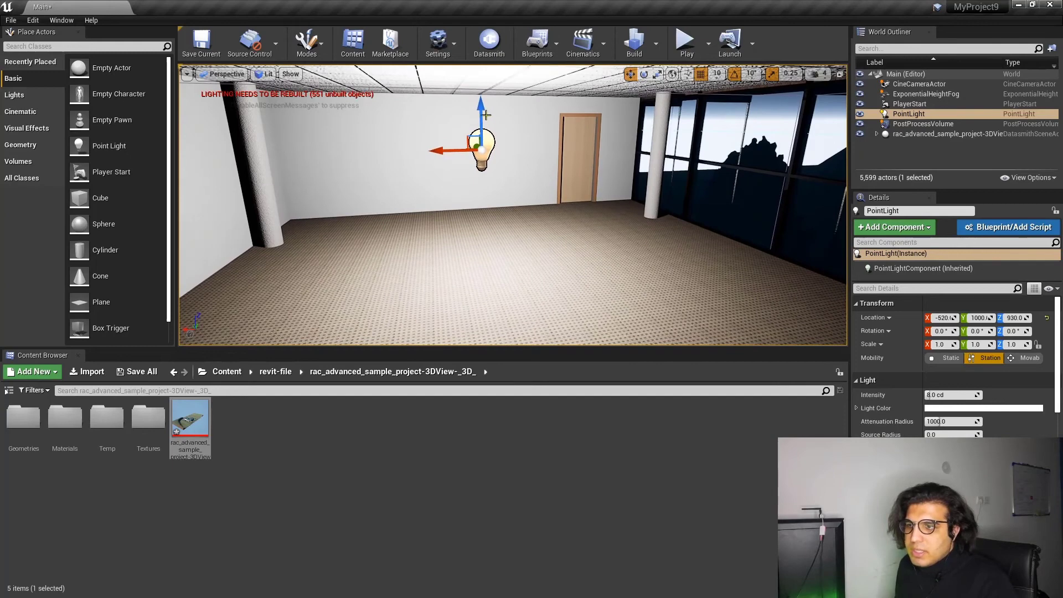
{"action": "left_click_drag", "start_coordinate": [479, 108], "coordinate": [482, 95]}
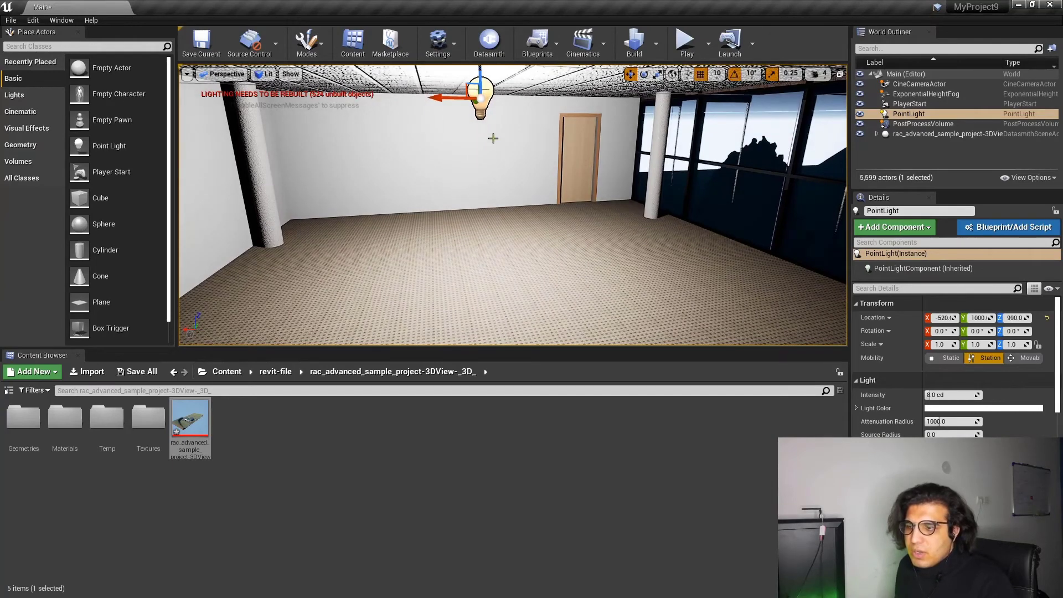
{"action": "mouse_move", "coordinate": [494, 135]}
{"action": "right_mouse_down"}
{"action": "mouse_move", "coordinate": [532, 133]}
{"action": "mouse_move", "coordinate": [529, 163]}
{"action": "right_mouse_up"}
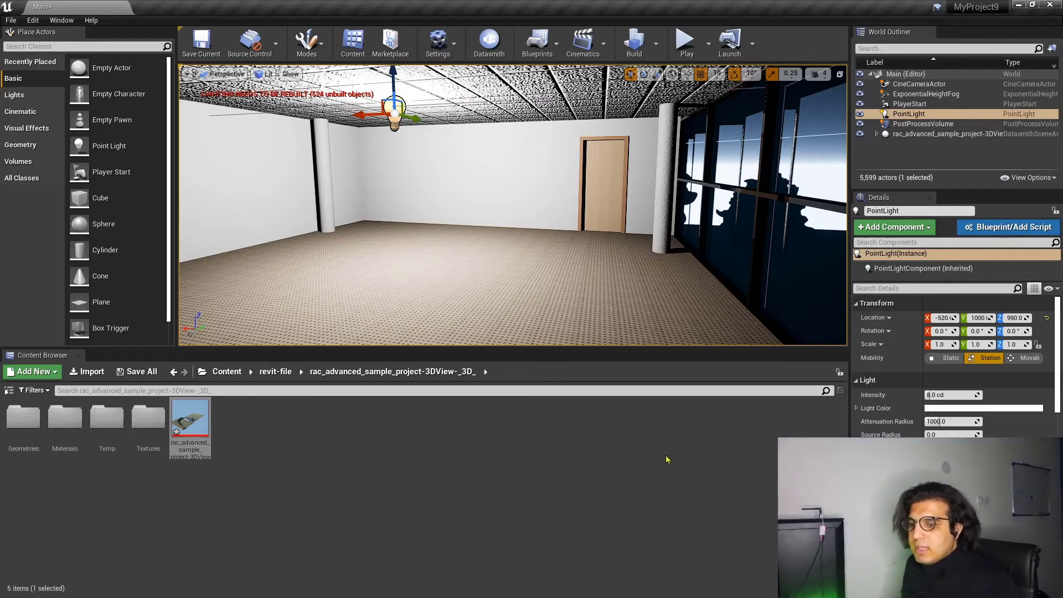
{"action": "key", "text": "super"}
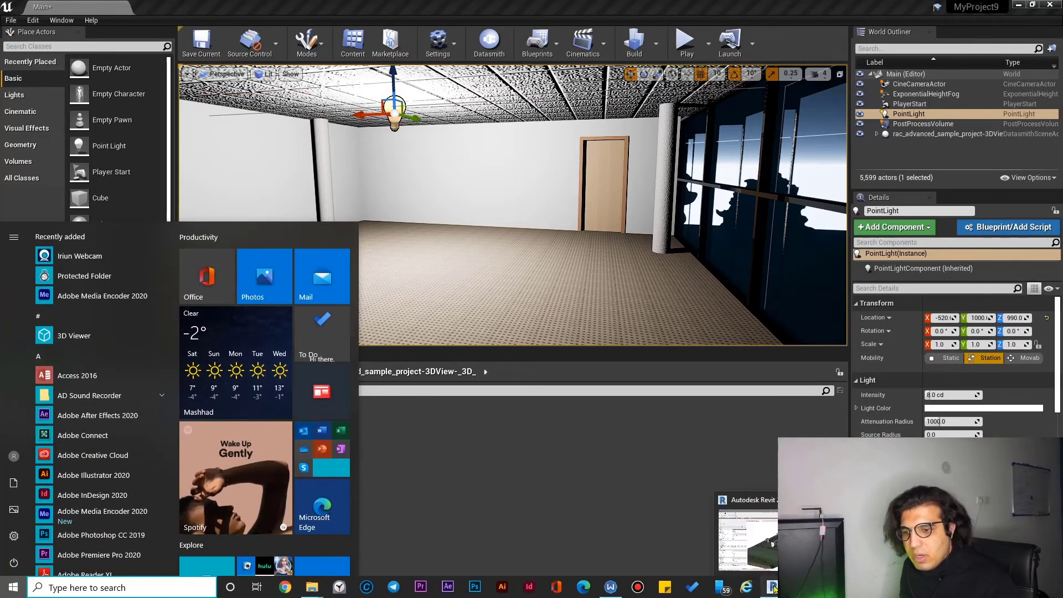
{"action": "left_click", "coordinate": [772, 586]}
{"action": "scroll", "coordinate": [666, 498], "scroll_direction": "up", "scroll_amount": 3}
{"action": "scroll", "coordinate": [667, 498], "scroll_direction": "up", "scroll_amount": 2}
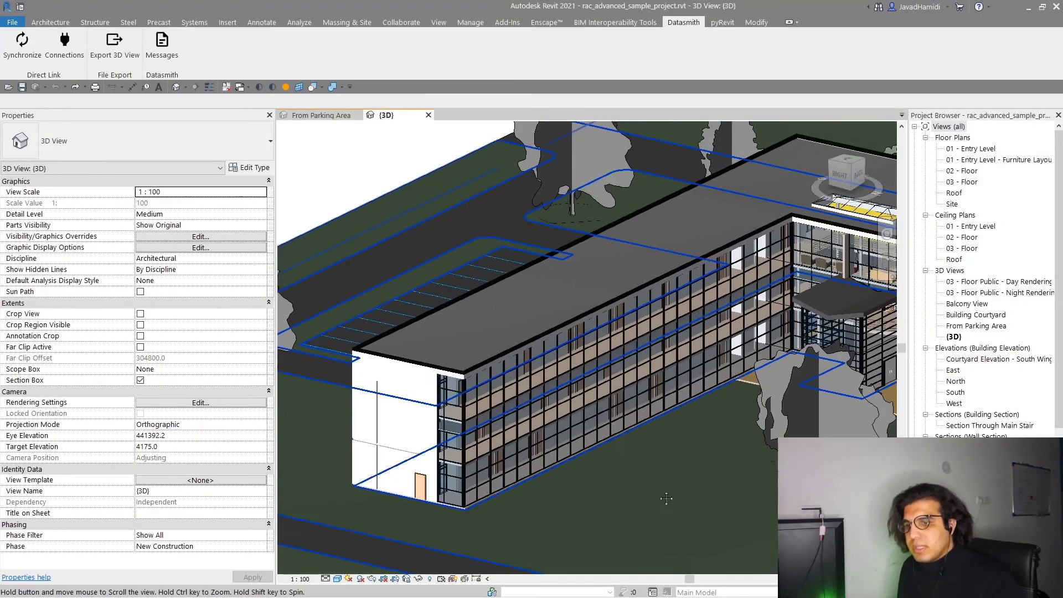
{"action": "middle_click_drag", "start_coordinate": [666, 498], "coordinate": [639, 493], "text": "shift"}
{"action": "left_click", "coordinate": [553, 292]}
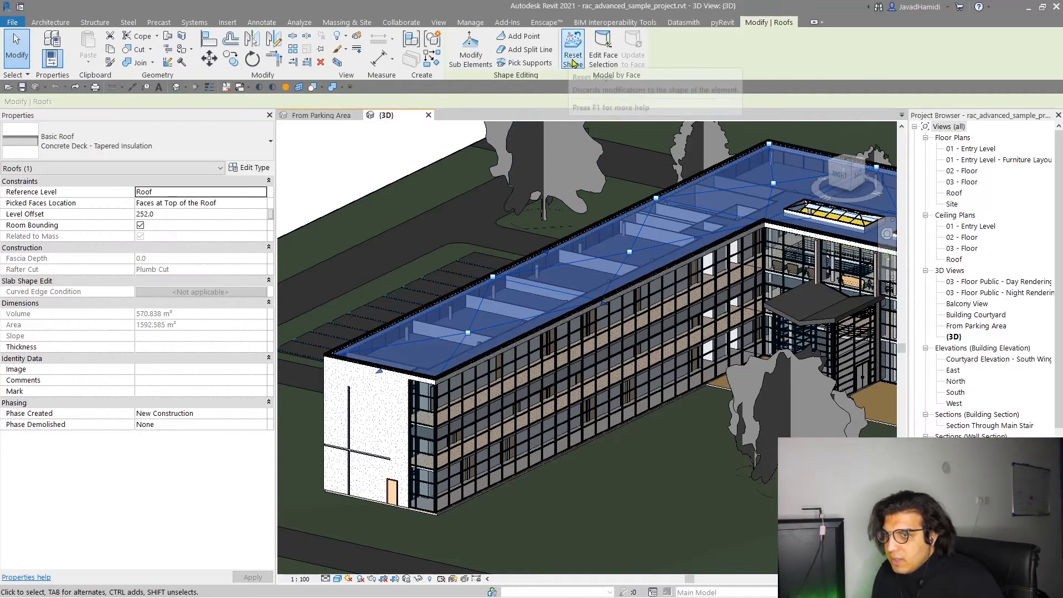
{"action": "scroll", "coordinate": [649, 296], "scroll_direction": "up", "scroll_amount": 3}
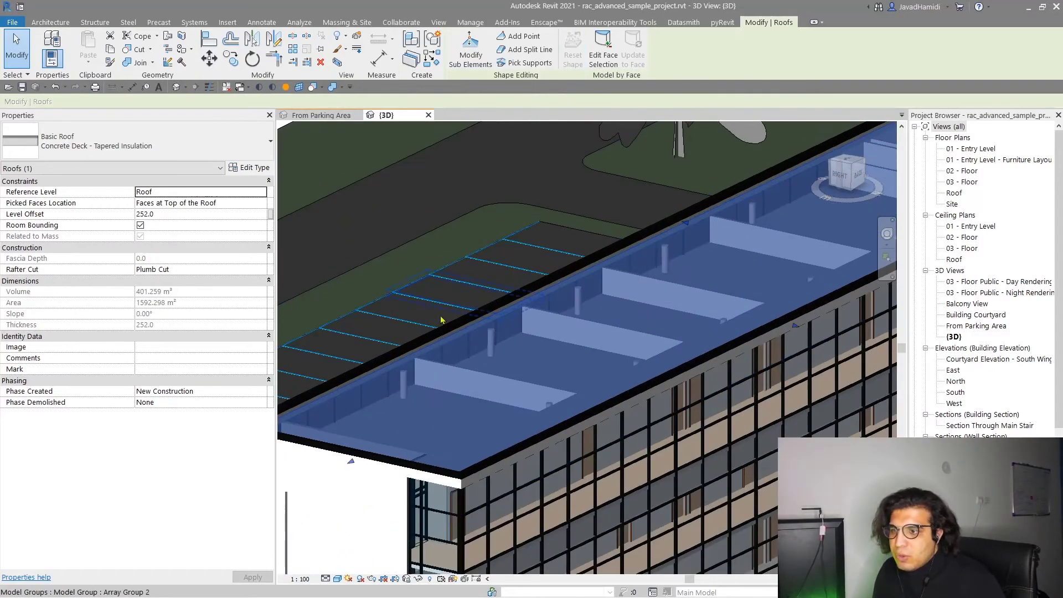
{"action": "scroll", "coordinate": [486, 224], "scroll_direction": "up", "scroll_amount": 4}
{"action": "scroll", "coordinate": [486, 224], "scroll_direction": "down", "scroll_amount": 8}
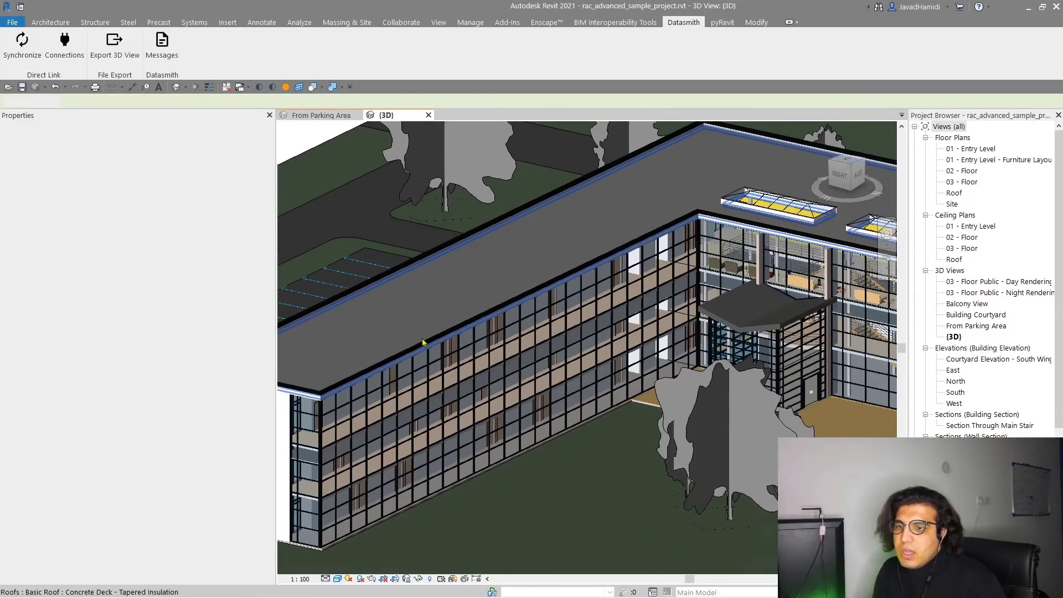
{"action": "scroll", "coordinate": [584, 469], "scroll_direction": "up", "scroll_amount": 3}
{"action": "key", "text": "Escape"}
{"action": "scroll", "coordinate": [742, 383], "scroll_direction": "up", "scroll_amount": 3}
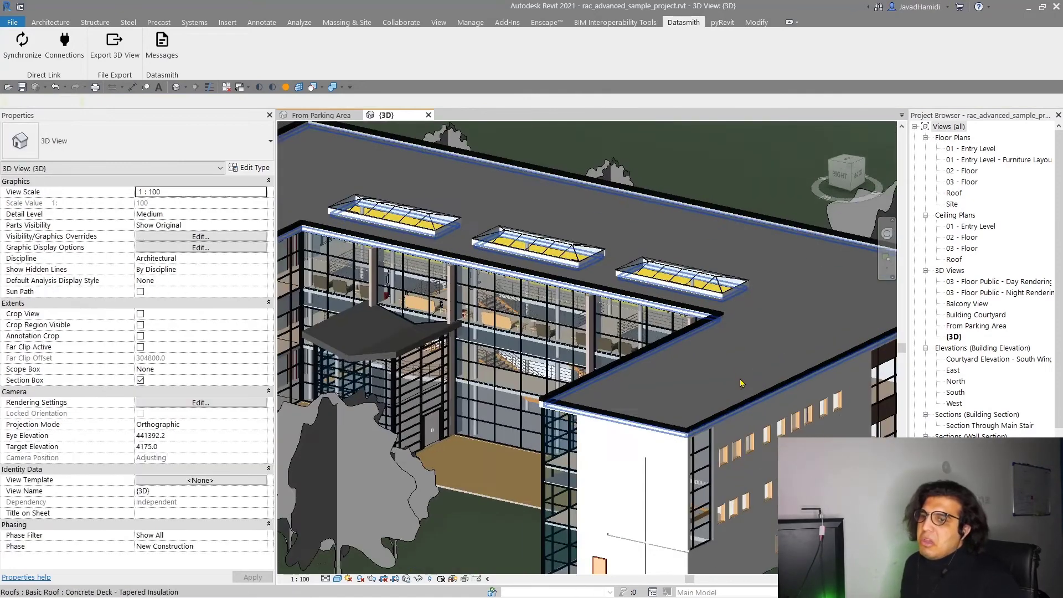
{"action": "scroll", "coordinate": [741, 383], "scroll_direction": "up", "scroll_amount": 2}
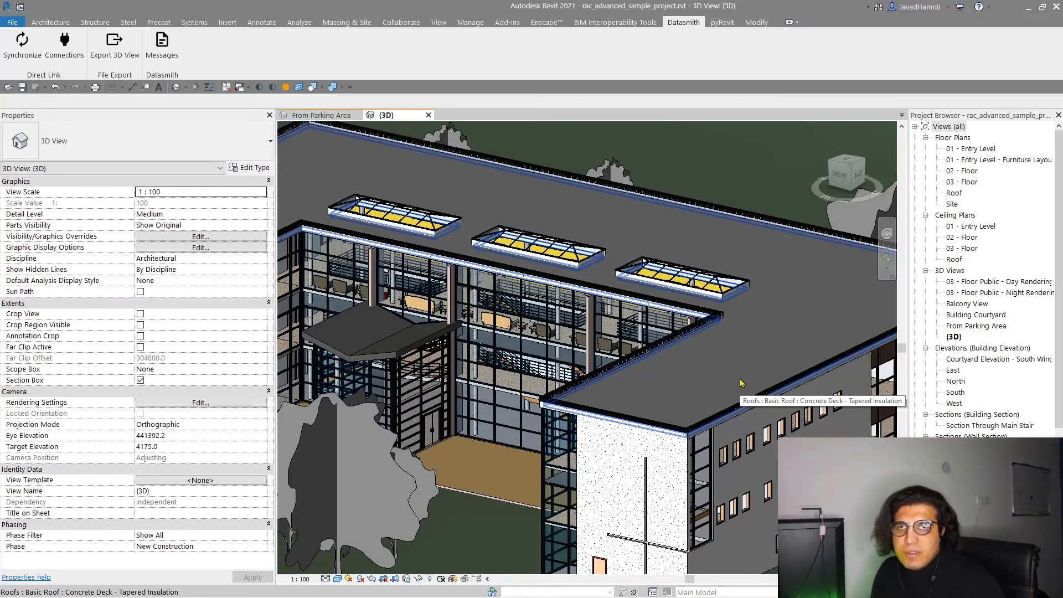
{"action": "scroll", "coordinate": [742, 383], "scroll_direction": "down", "scroll_amount": 2}
{"action": "scroll", "coordinate": [741, 383], "scroll_direction": "down", "scroll_amount": 3}
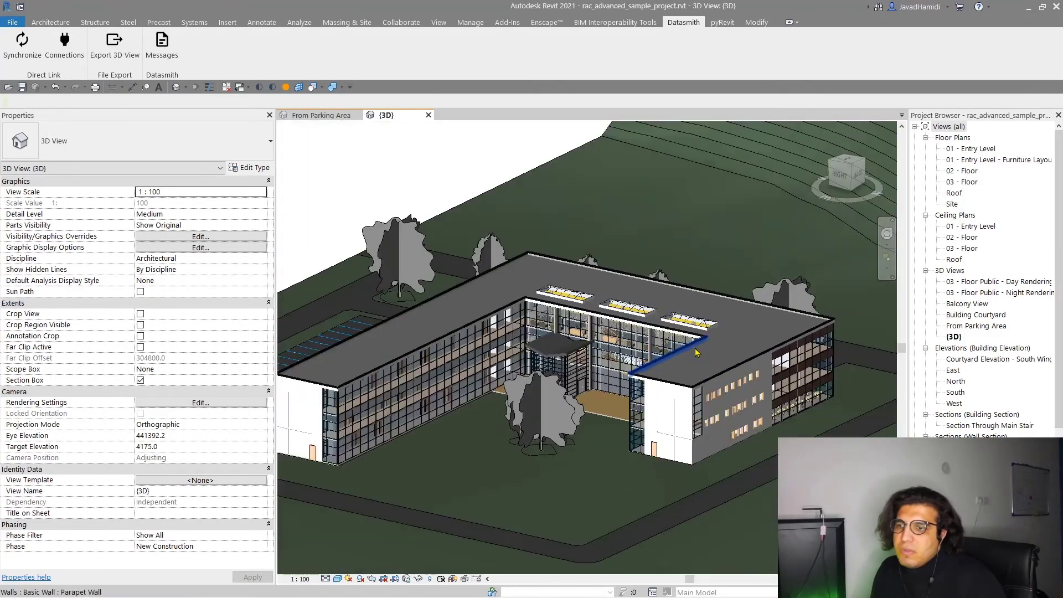
{"action": "scroll", "coordinate": [292, 196], "scroll_direction": "up", "scroll_amount": 2}
{"action": "scroll", "coordinate": [291, 196], "scroll_direction": "up", "scroll_amount": 2}
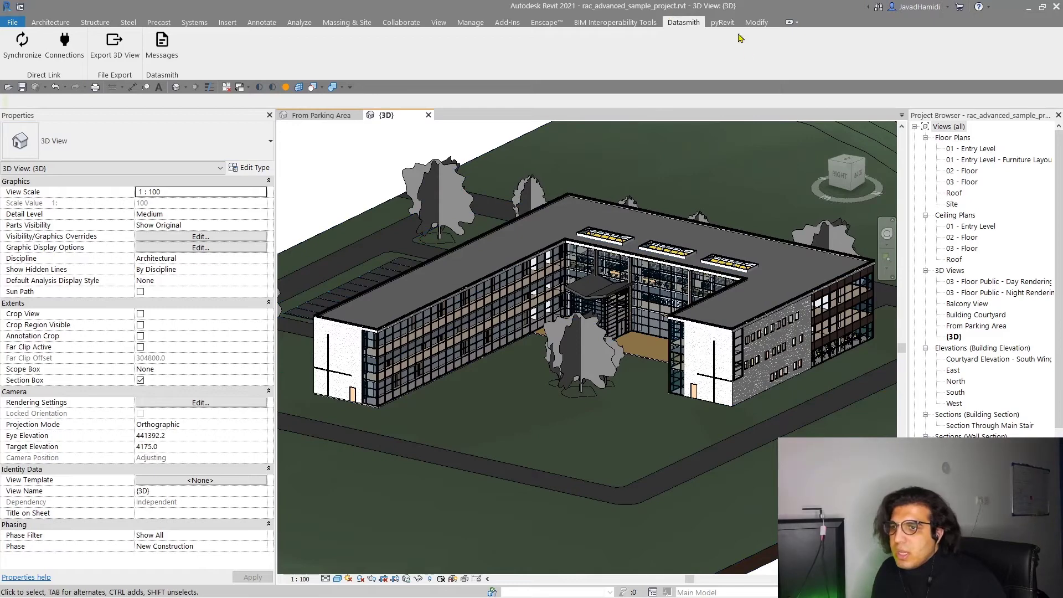
- Re-export the 3D view via Datasmith to the Desktop, overwriting the existing file
{"action": "left_click", "coordinate": [110, 63]}
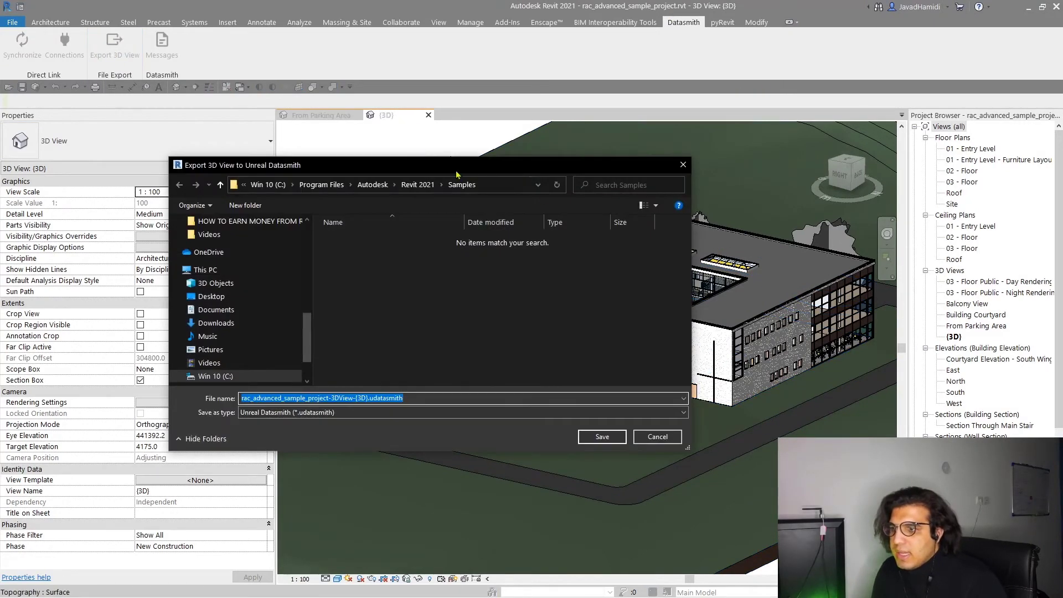
{"action": "left_click_drag", "start_coordinate": [456, 174], "coordinate": [513, 131]}
{"action": "scroll", "coordinate": [296, 261], "scroll_direction": "up", "scroll_amount": 2}
{"action": "scroll", "coordinate": [297, 261], "scroll_direction": "up", "scroll_amount": 2}
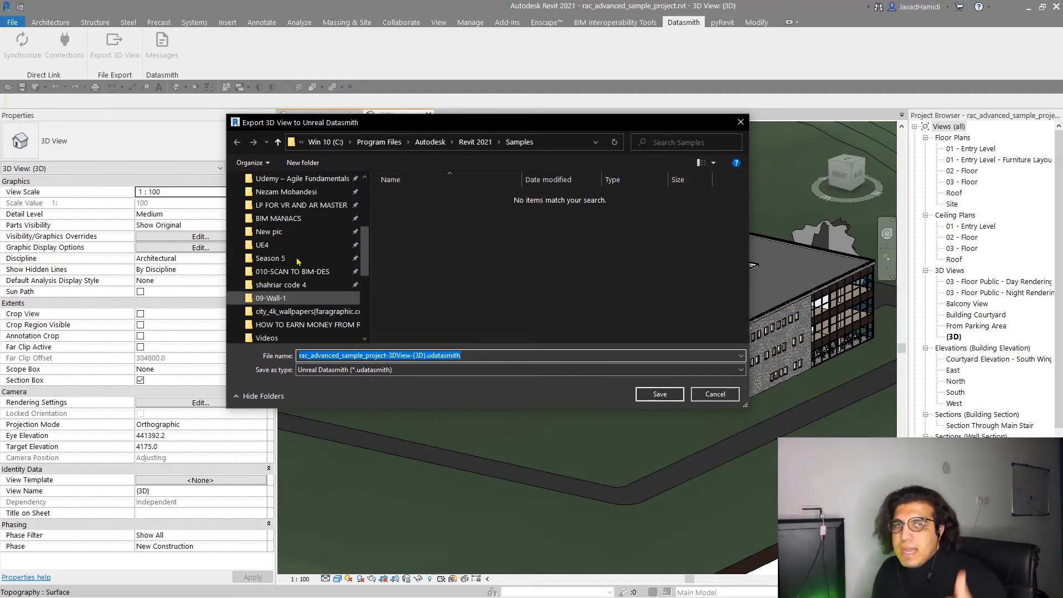
{"action": "scroll", "coordinate": [298, 261], "scroll_direction": "up", "scroll_amount": 2}
{"action": "scroll", "coordinate": [289, 261], "scroll_direction": "up", "scroll_amount": 1}
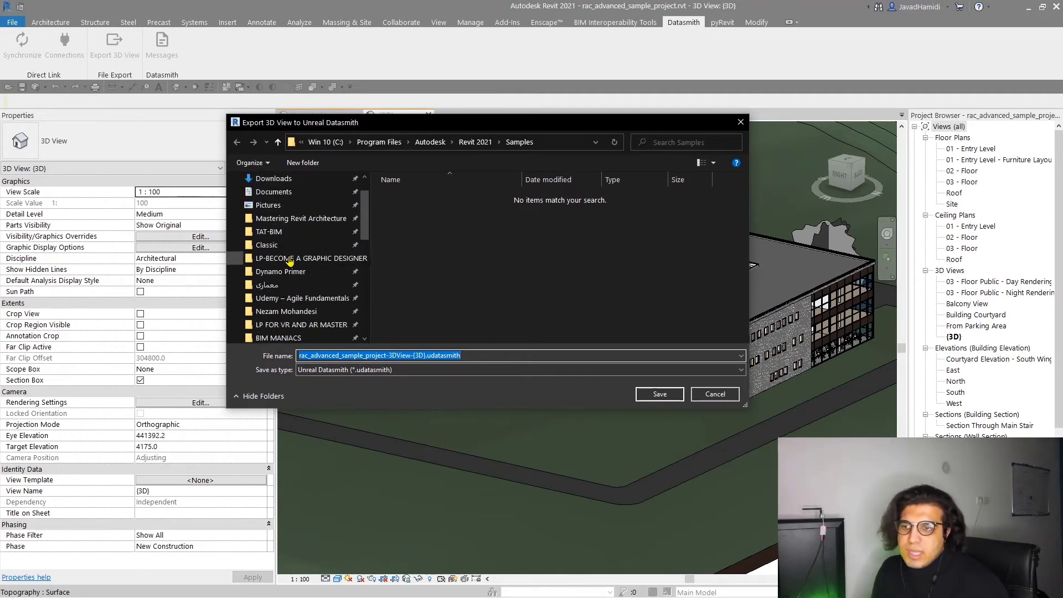
{"action": "scroll", "coordinate": [289, 261], "scroll_direction": "up", "scroll_amount": 2}
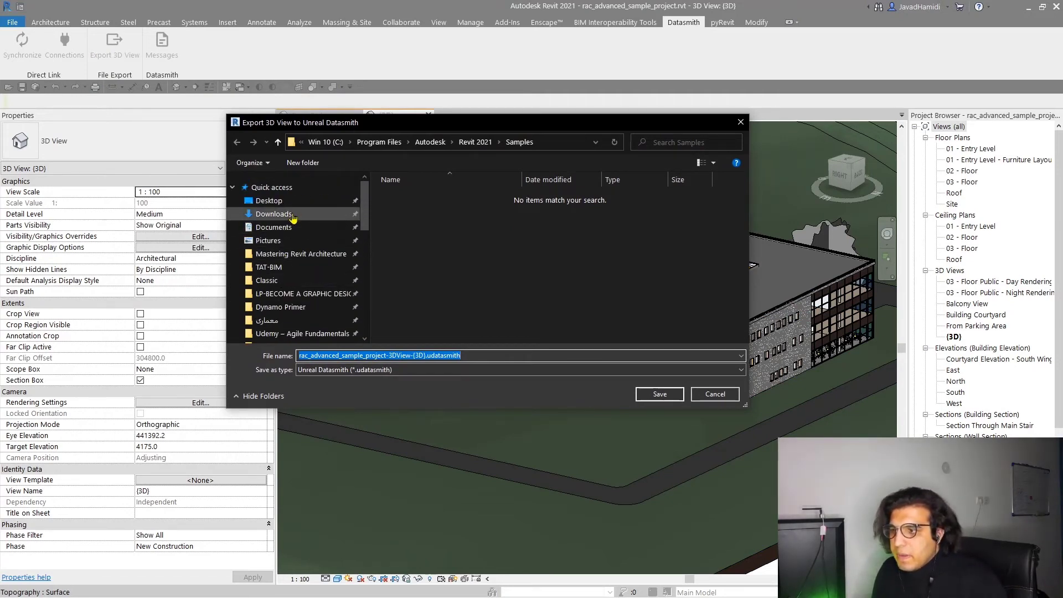
{"action": "left_click", "coordinate": [271, 202]}
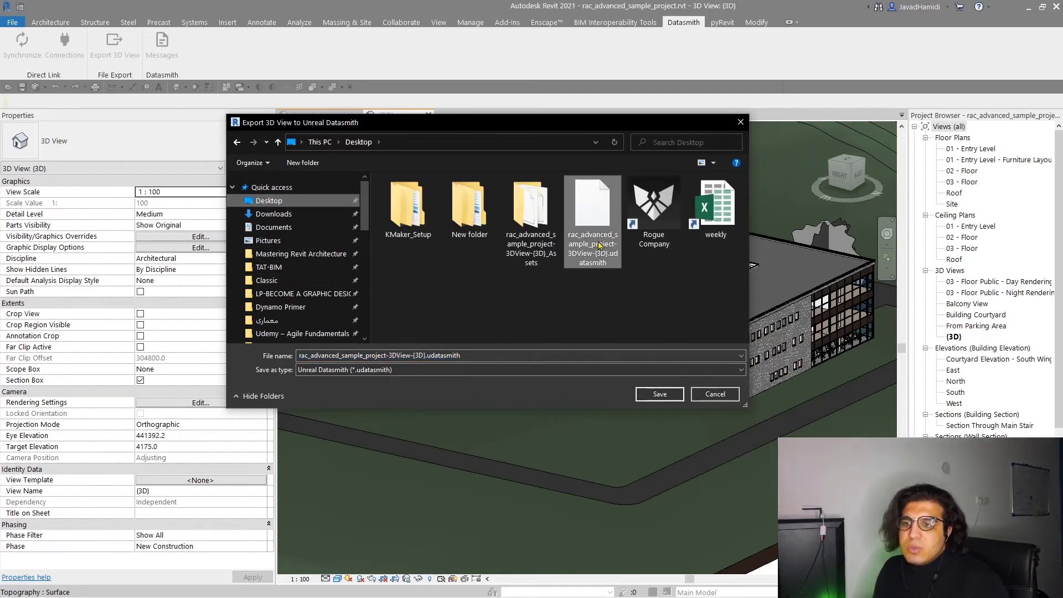
{"action": "left_click", "coordinate": [657, 396]}
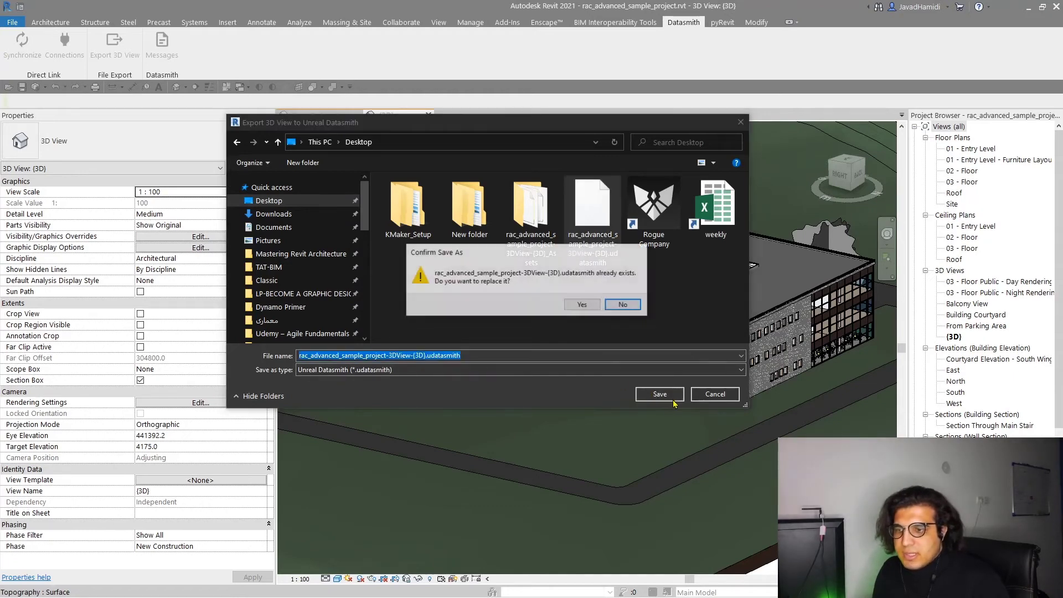
{"action": "left_click", "coordinate": [580, 306]}
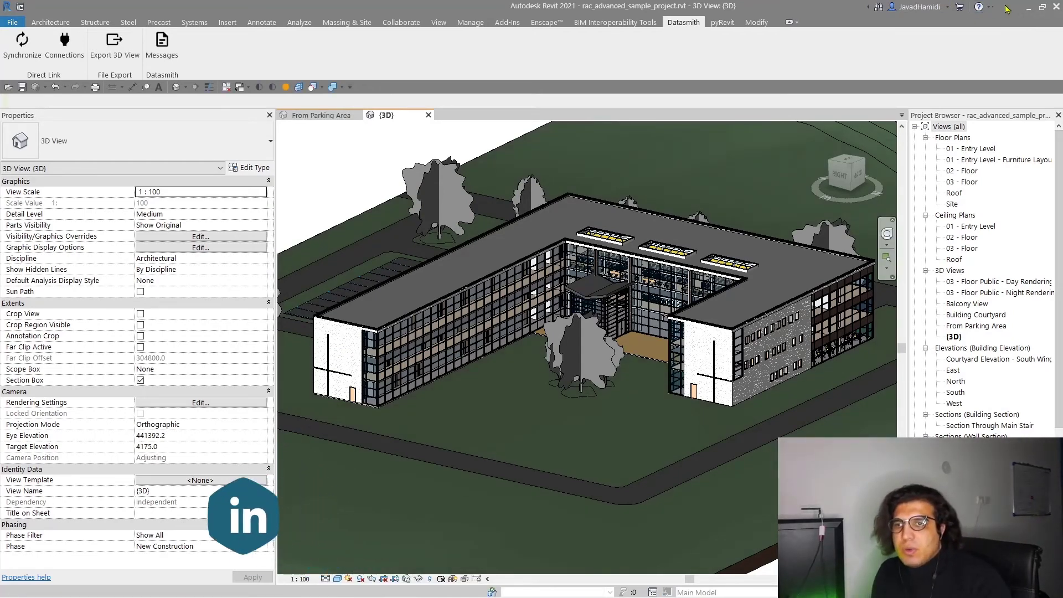
- Back in Unreal, place a second point light above the roof and move it to X -510
{"action": "left_click", "coordinate": [1034, 16]}
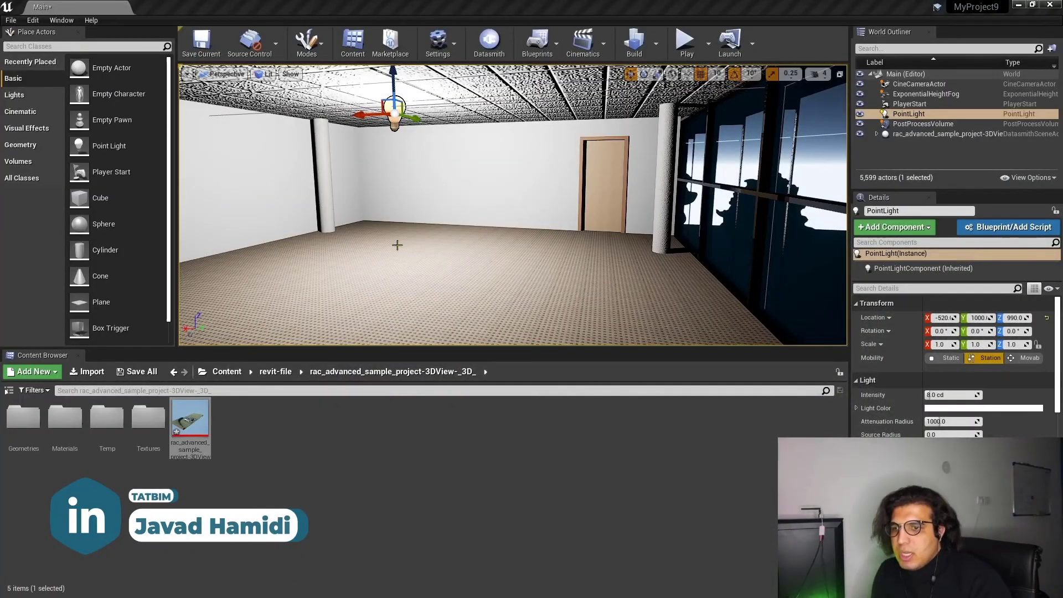
{"action": "right_click_drag", "start_coordinate": [397, 244], "coordinate": [397, 244]}
{"action": "mouse_move", "coordinate": [109, 146]}
{"action": "left_mouse_down"}
{"action": "mouse_move", "coordinate": [526, 198]}
{"action": "mouse_move", "coordinate": [489, 120]}
{"action": "left_mouse_up"}
{"action": "right_click_drag", "start_coordinate": [528, 158], "coordinate": [529, 158]}
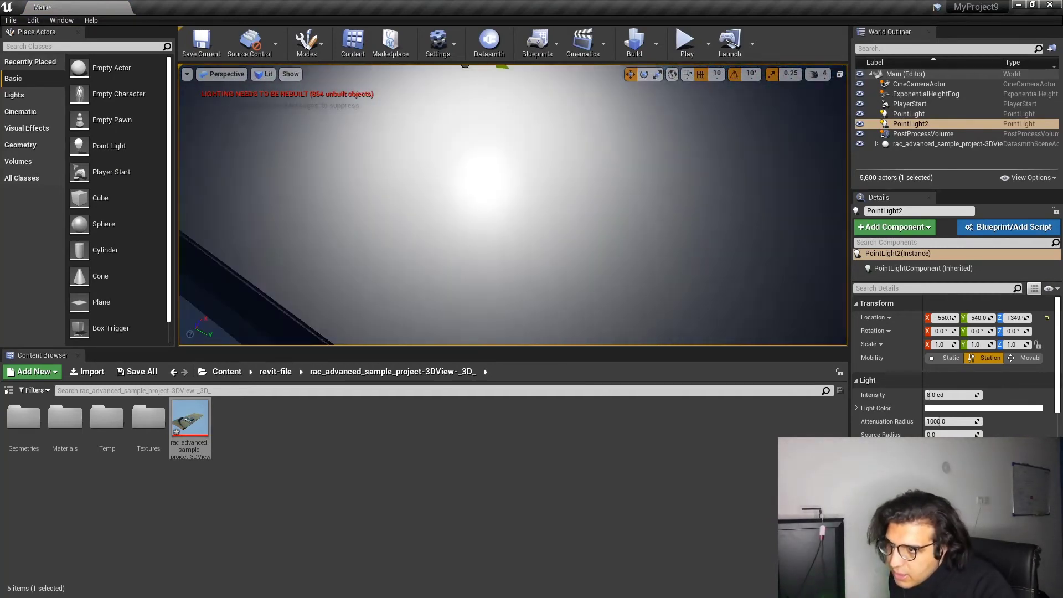
{"action": "right_click_drag", "start_coordinate": [581, 233], "coordinate": [580, 233]}
{"action": "left_click_drag", "start_coordinate": [507, 216], "coordinate": [534, 216]}
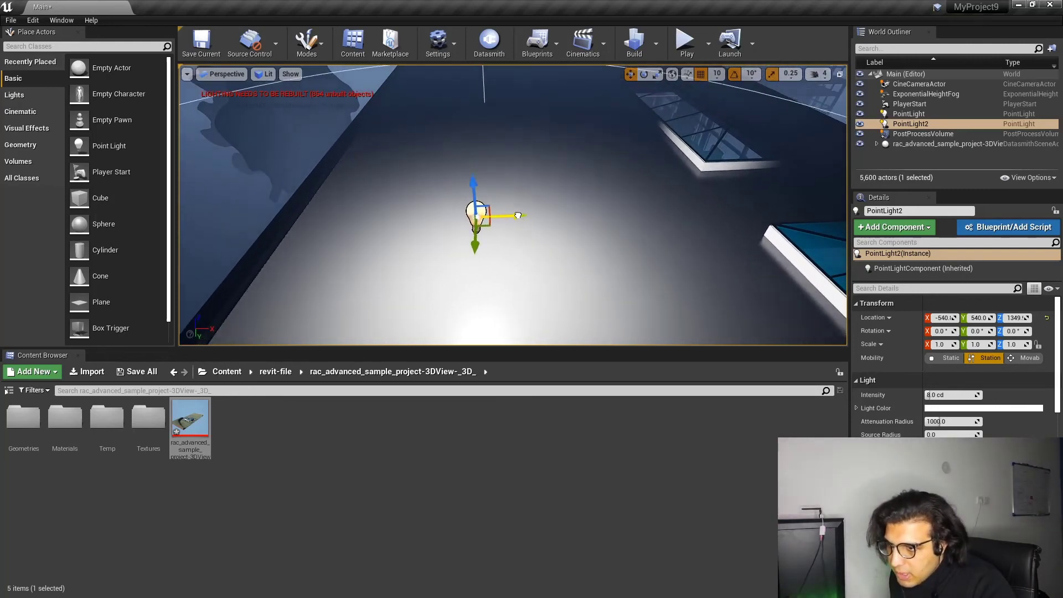
{"action": "right_click_drag", "start_coordinate": [633, 256], "coordinate": [634, 256]}
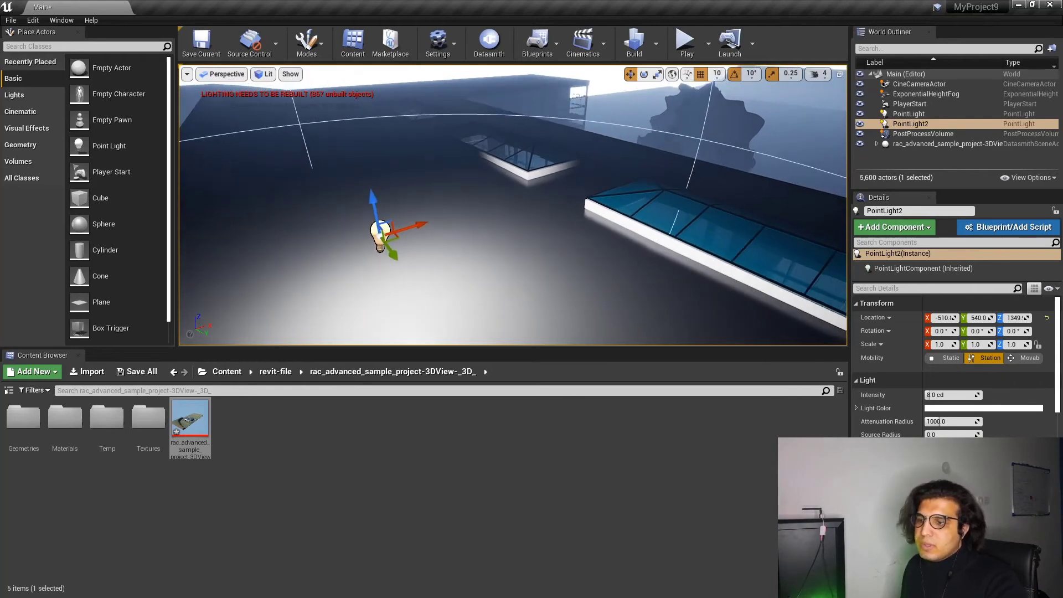
{"action": "right_click_drag", "start_coordinate": [633, 256], "coordinate": [633, 256]}
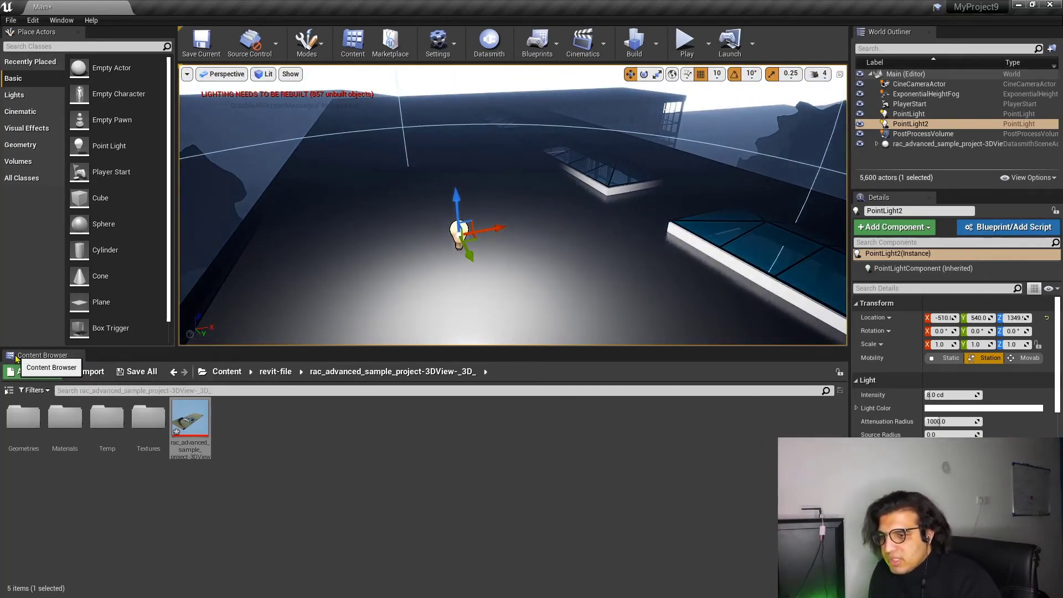
- Reimport the Datasmith asset from the Content Browser using the default import options
{"action": "right_click", "coordinate": [201, 419]}
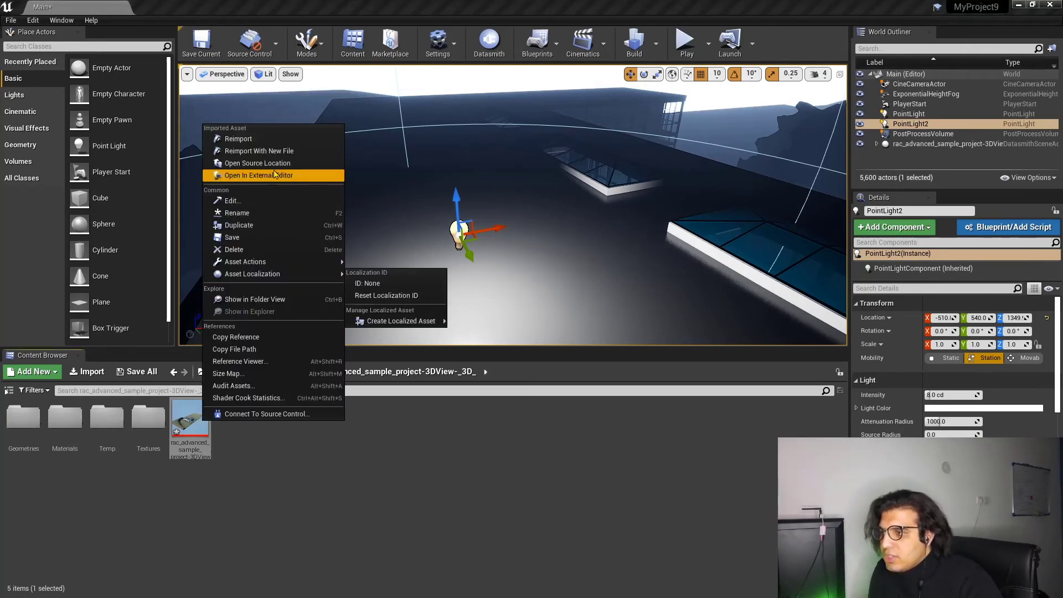
{"action": "left_click", "coordinate": [274, 140]}
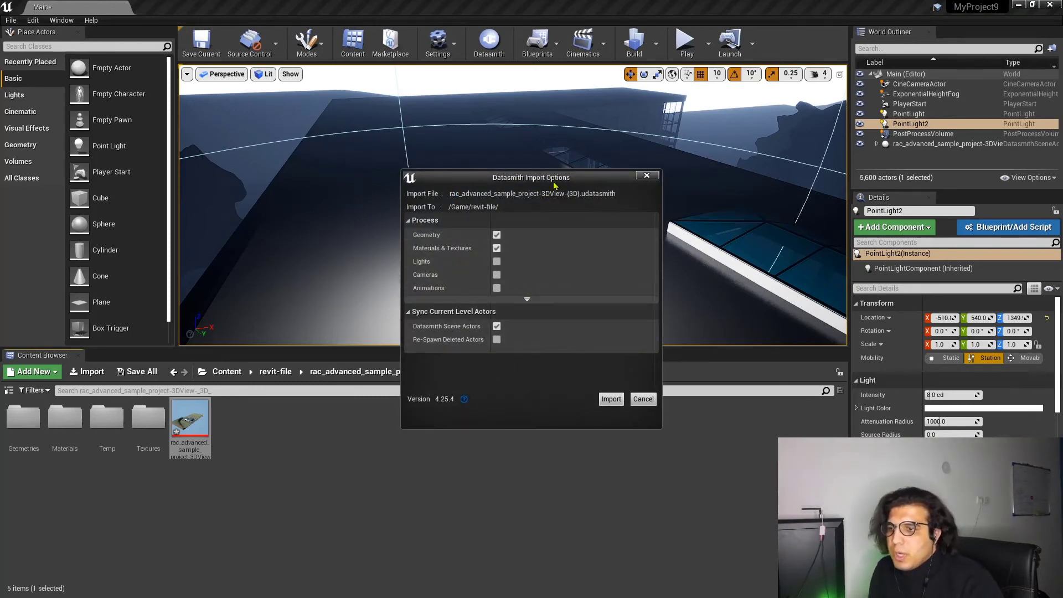
{"action": "left_click_drag", "start_coordinate": [553, 186], "coordinate": [495, 190]}
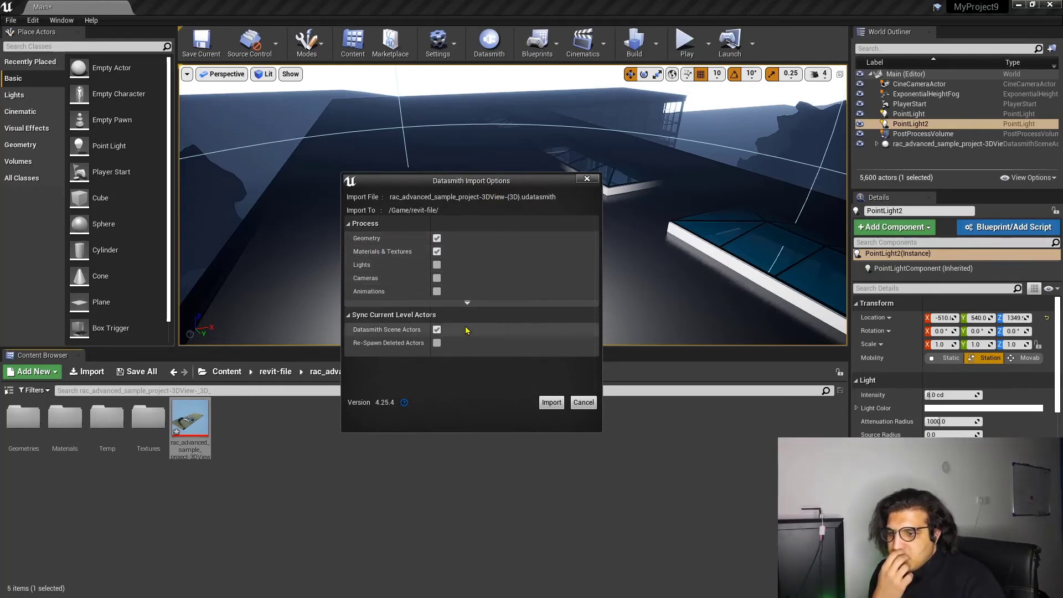
{"action": "left_click", "coordinate": [550, 403]}
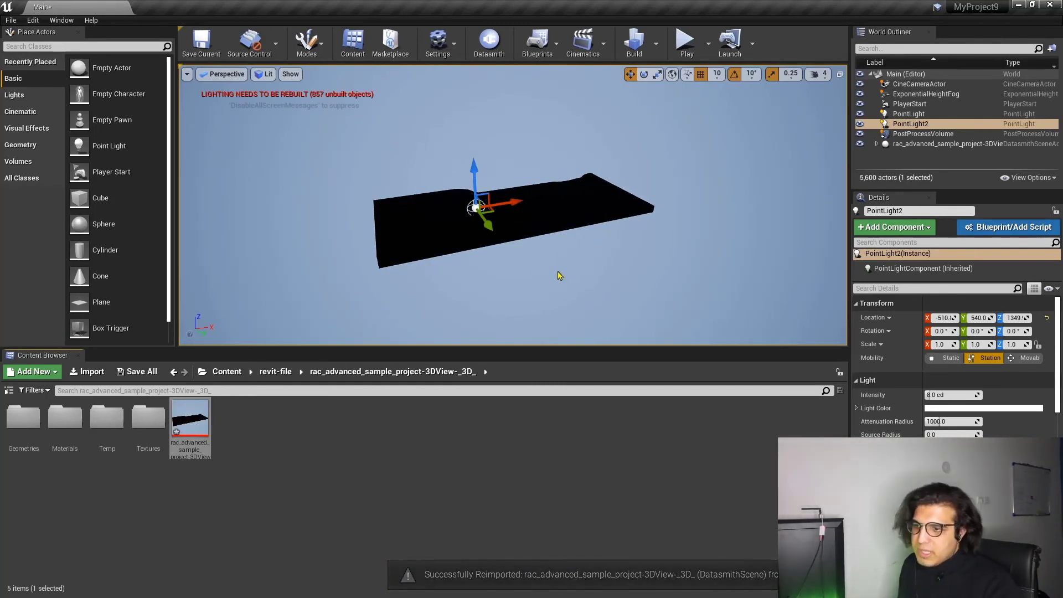
{"action": "key", "text": "Escape"}
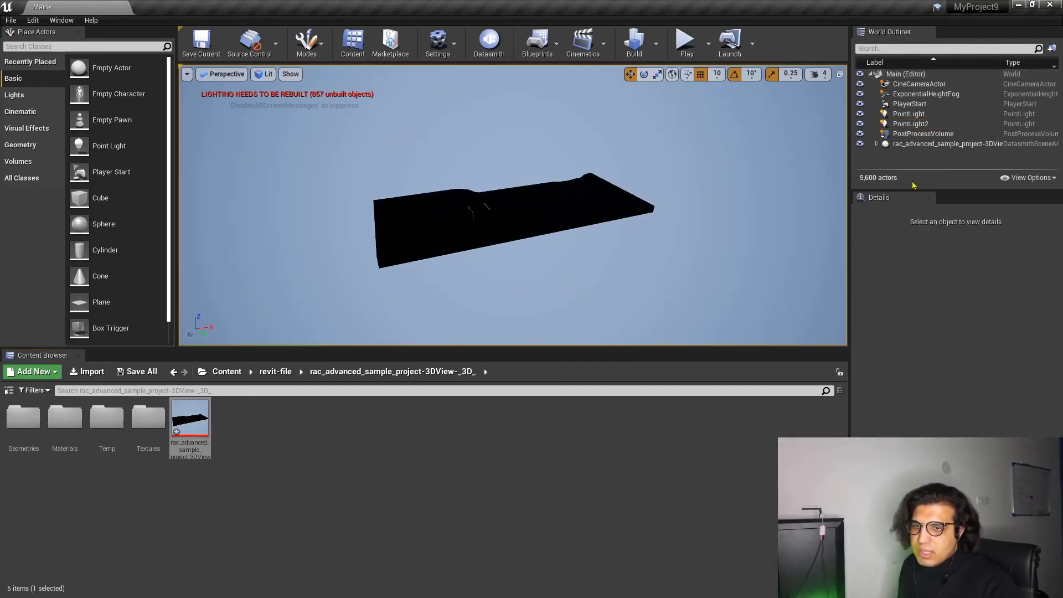
{"action": "left_click", "coordinate": [917, 143]}
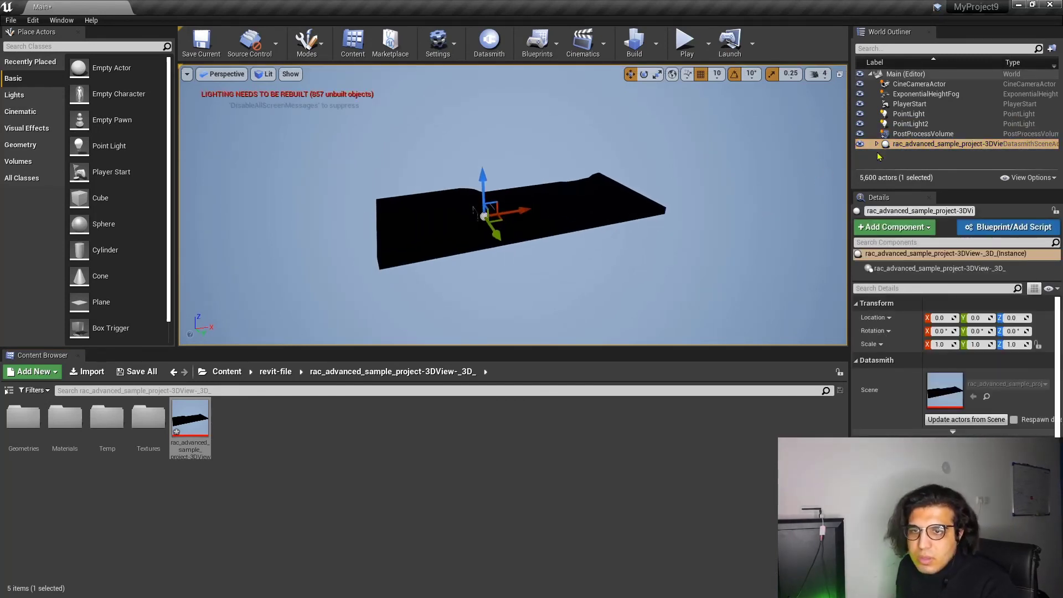
{"action": "left_click", "coordinate": [927, 135]}
{"action": "double_click", "coordinate": [927, 135]}
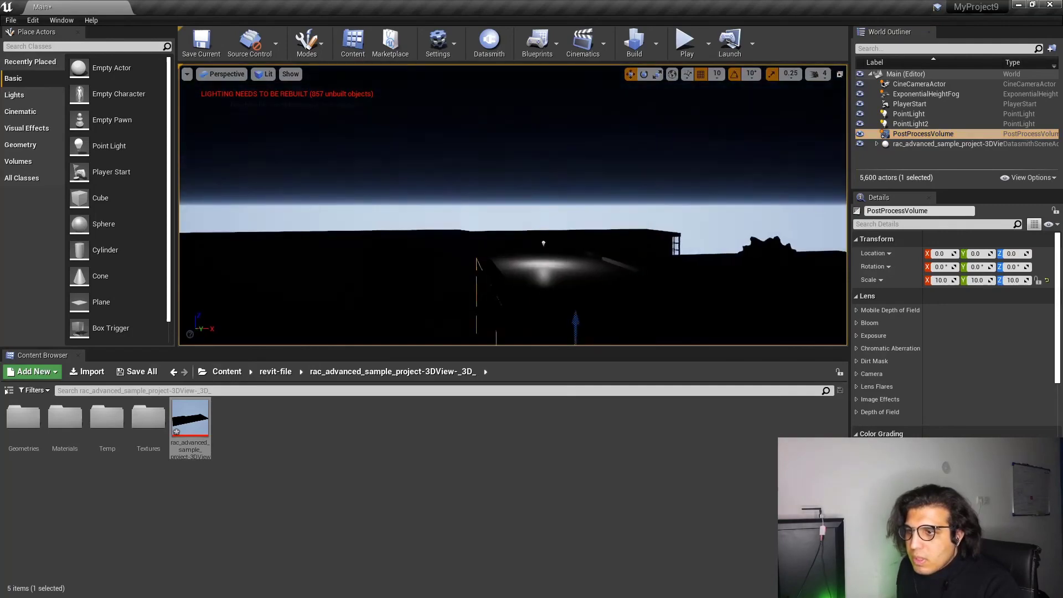
{"action": "scroll", "coordinate": [512, 205], "scroll_direction": "up", "scroll_amount": 5}
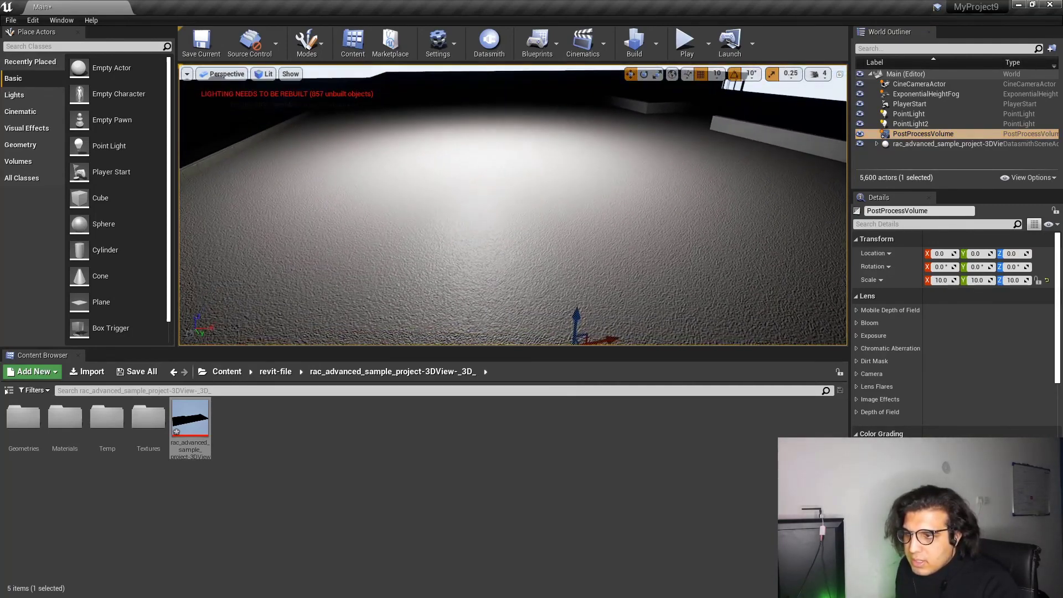
{"action": "mouse_move", "coordinate": [513, 205]}
{"action": "right_mouse_down"}
{"action": "mouse_move", "coordinate": [513, 274]}
{"action": "mouse_move", "coordinate": [465, 274]}
{"action": "mouse_move", "coordinate": [498, 249]}
{"action": "mouse_move", "coordinate": [515, 216]}
{"action": "right_mouse_up"}
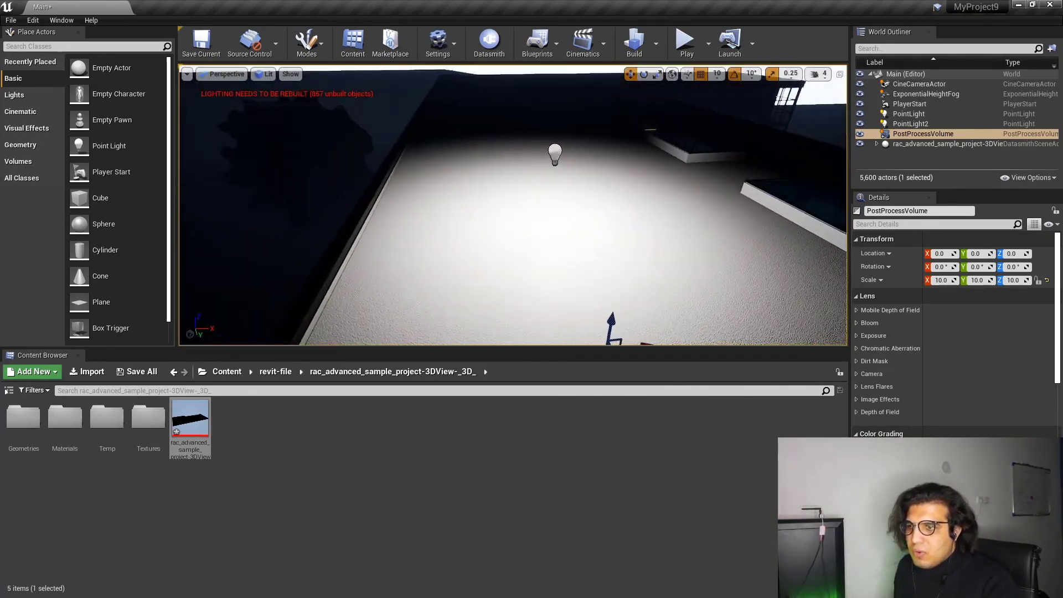
{"action": "right_click_drag", "start_coordinate": [515, 174], "coordinate": [514, 167]}
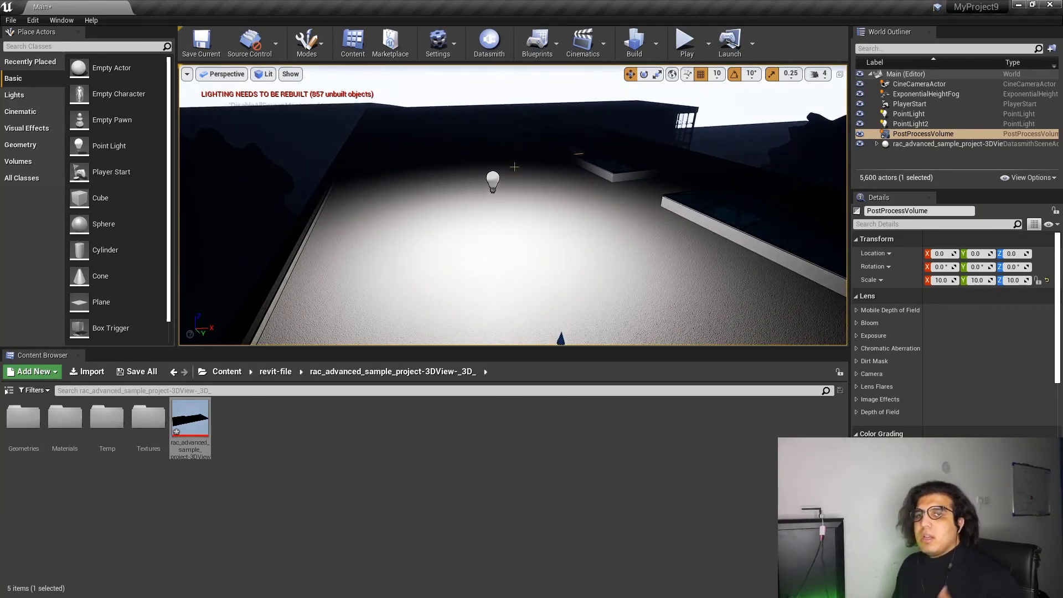